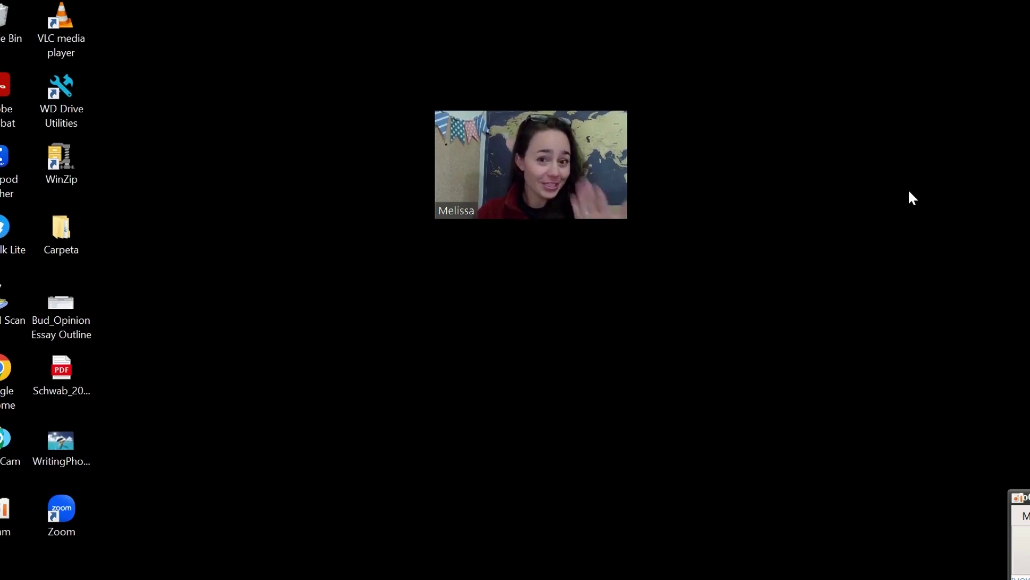
# Move the floating meeting video out of the way and start the Book Talk Time: Block 1 slideshow in Presenter view
pyautogui.moveTo(556, 155); pyautogui.dragTo(635, 56)
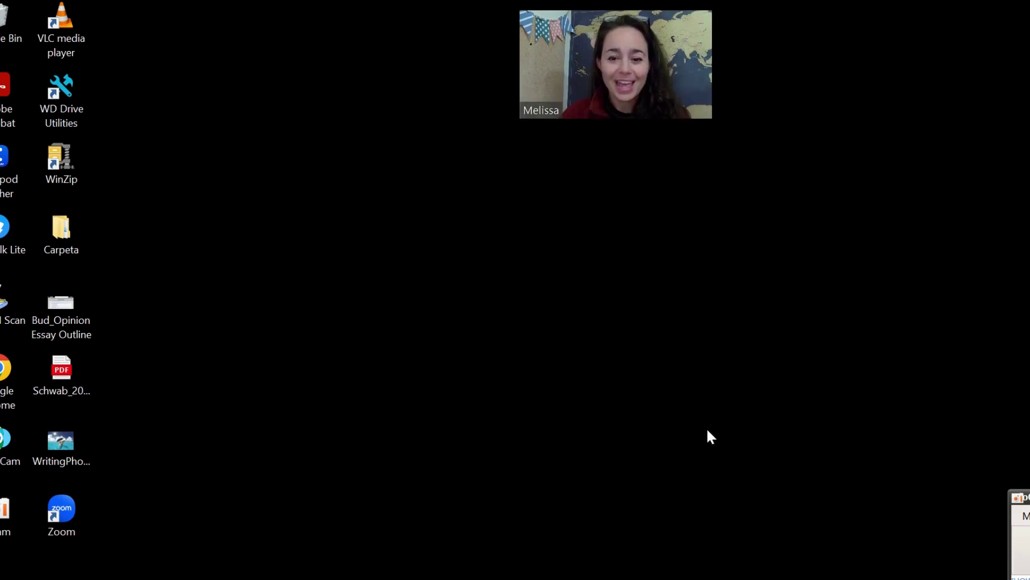
pyautogui.moveTo(439, 570)
pyautogui.click(532, 542)
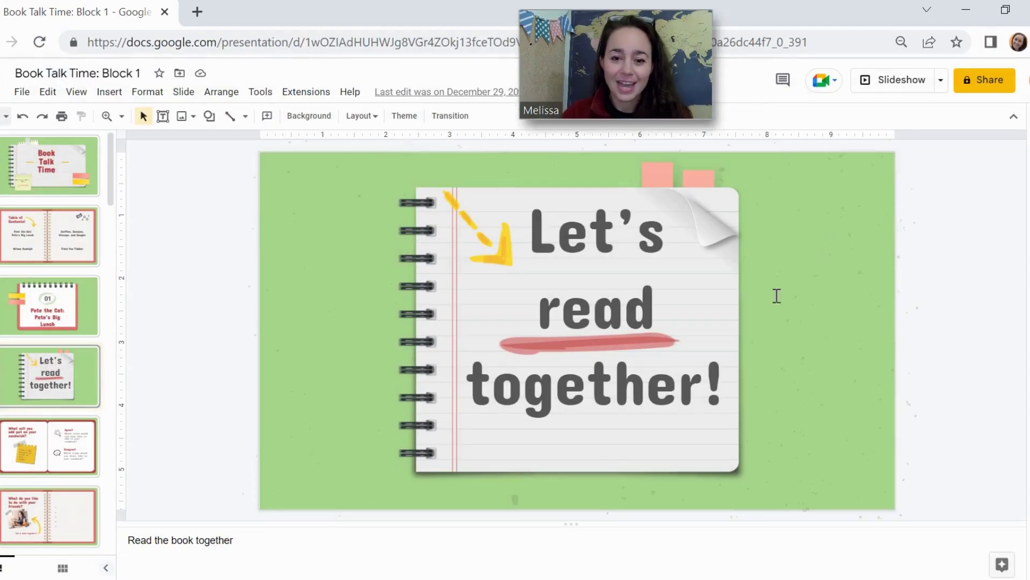
pyautogui.click(942, 83)
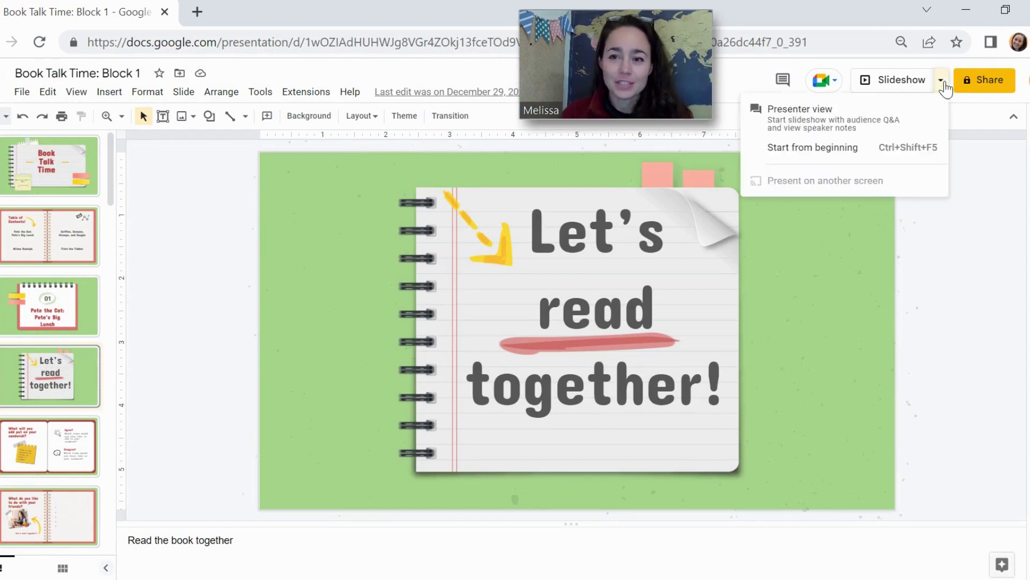
pyautogui.click(860, 125)
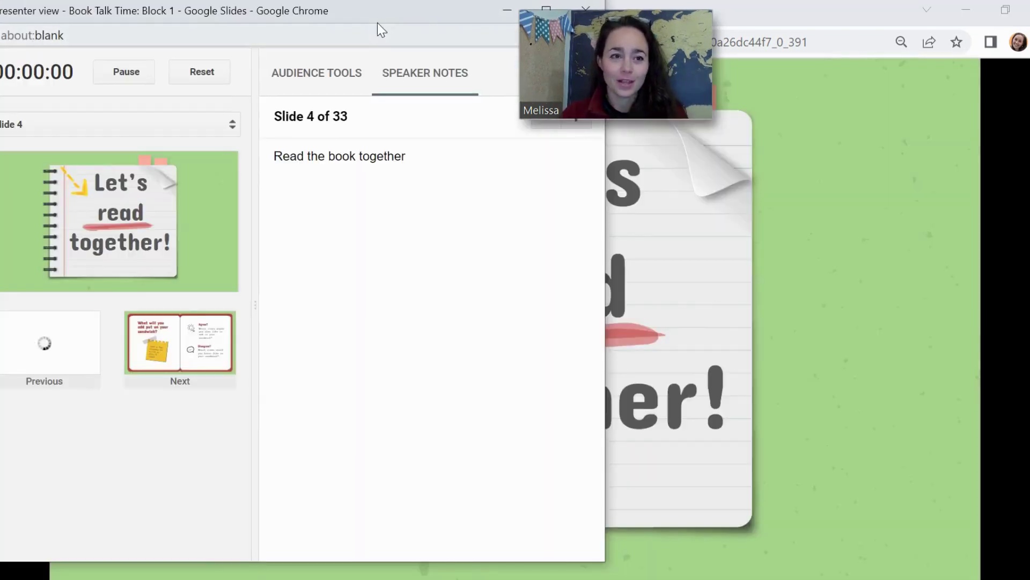
# Move the Presenter view window and the floating meeting video aside to uncover the slideshow
pyautogui.moveTo(402, 12); pyautogui.dragTo(353, 37)
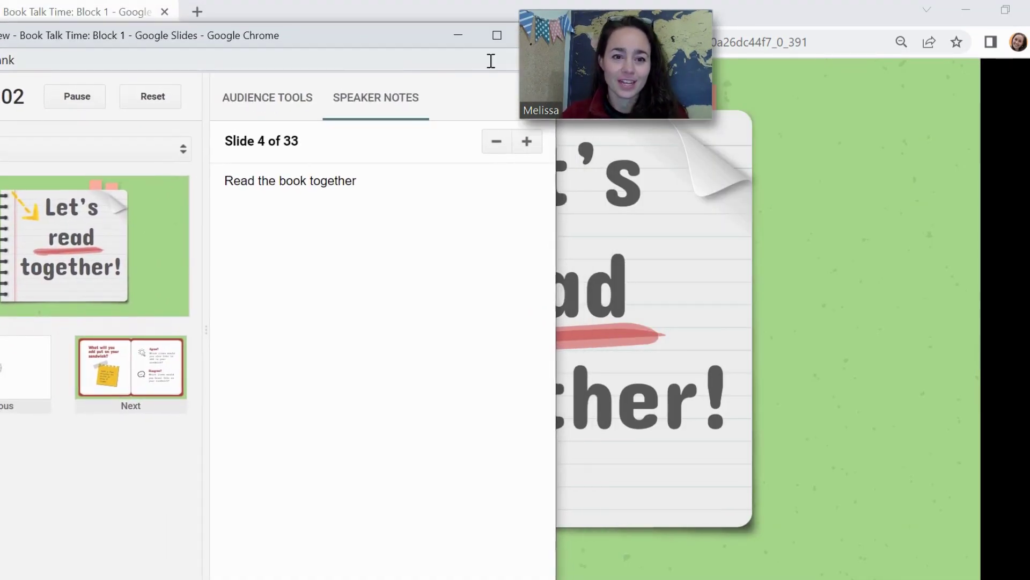
pyautogui.moveTo(587, 47); pyautogui.dragTo(735, 45)
pyautogui.moveTo(559, 22); pyautogui.dragTo(404, 192)
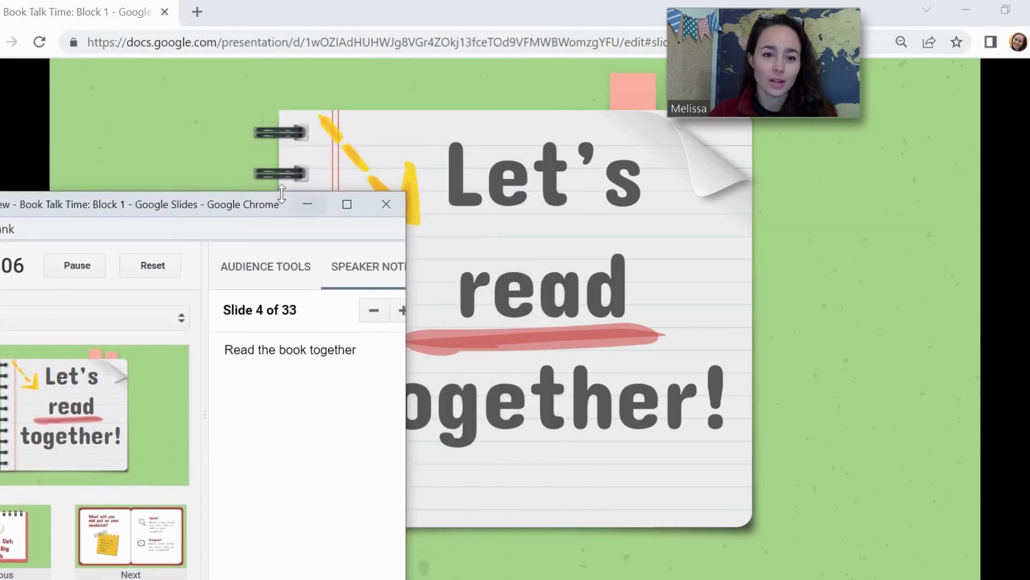
pyautogui.moveTo(231, 212); pyautogui.dragTo(134, 195)
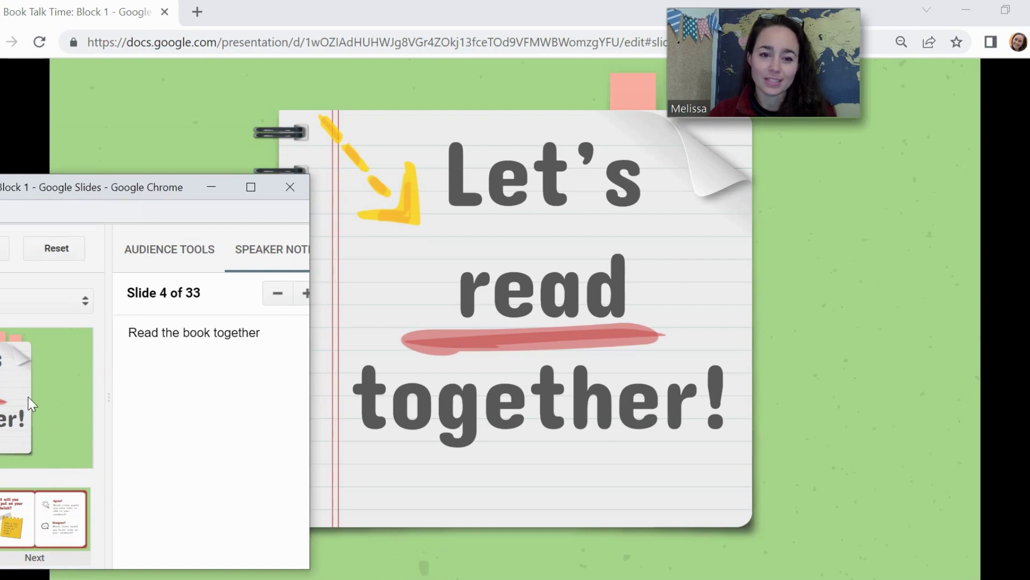
# Shrink the slideshow browser window and arrange it side by side with the Presenter view window
pyautogui.click(101, 16)
pyautogui.moveTo(101, 16); pyautogui.dragTo(475, 118)
pyautogui.moveTo(600, 112); pyautogui.dragTo(631, 131)
pyautogui.moveTo(352, 111); pyautogui.dragTo(410, 159)
pyautogui.moveTo(785, 197)
pyautogui.mouseDown()
pyautogui.moveTo(776, 159)
pyautogui.moveTo(781, 191)
pyautogui.mouseUp()
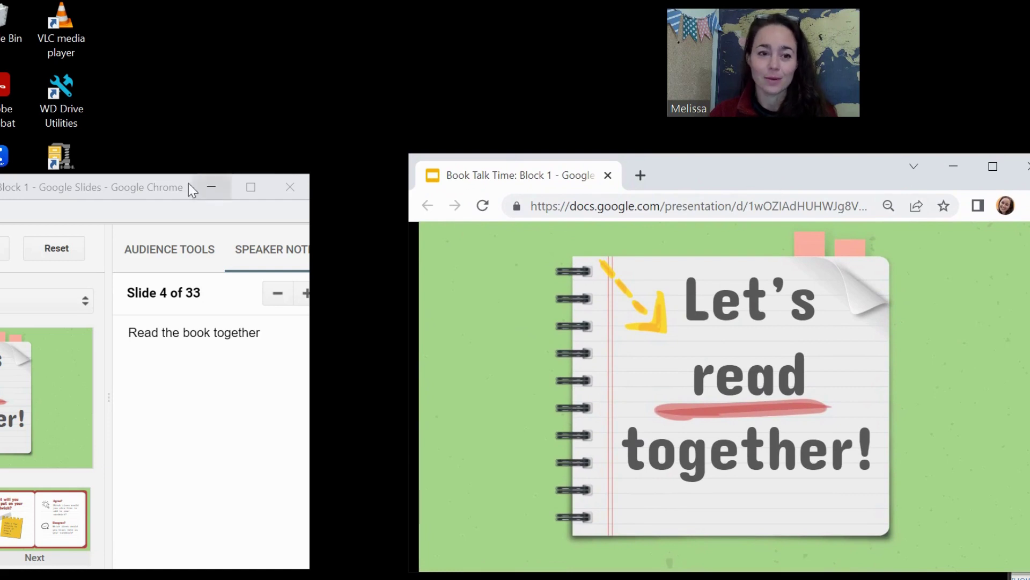
pyautogui.moveTo(189, 184); pyautogui.dragTo(228, 195)
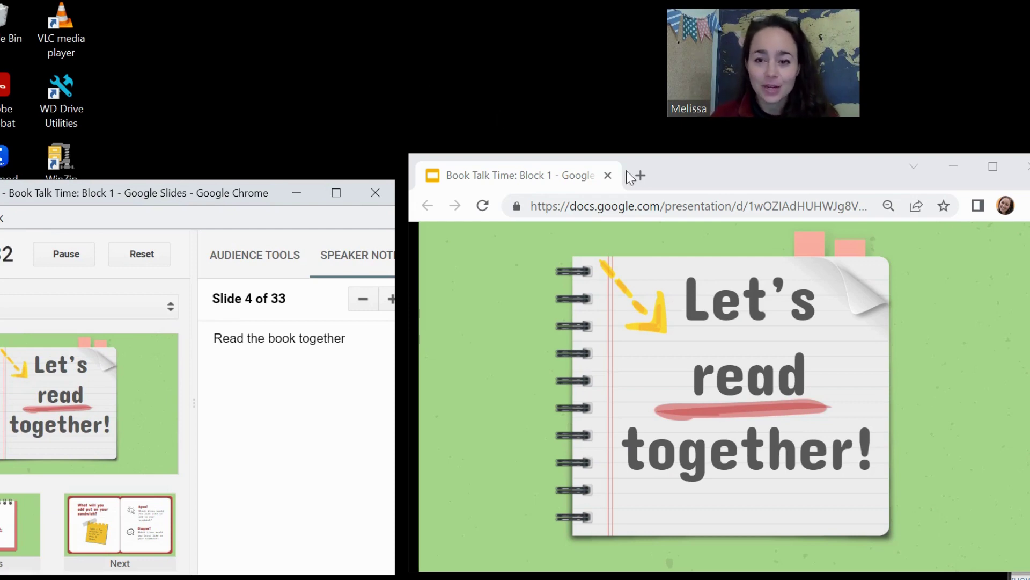
# Switch to ManyCam and overlap its window with Presenter view beside the slideshow, leaving Presenter view in front
pyautogui.hotkey('alt', 'Tab')
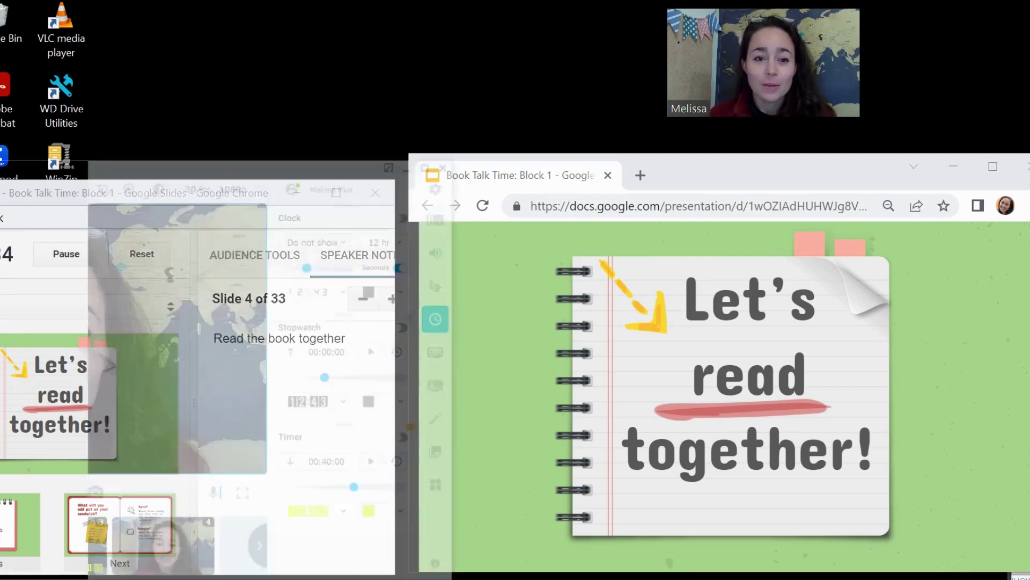
pyautogui.moveTo(185, 97); pyautogui.dragTo(524, 87)
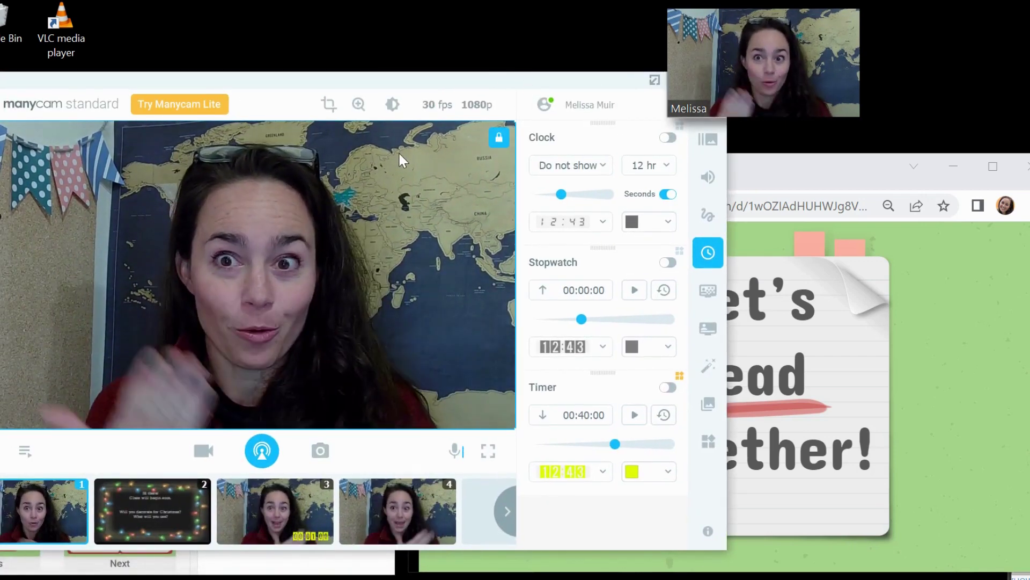
pyautogui.moveTo(596, 80); pyautogui.dragTo(243, 38)
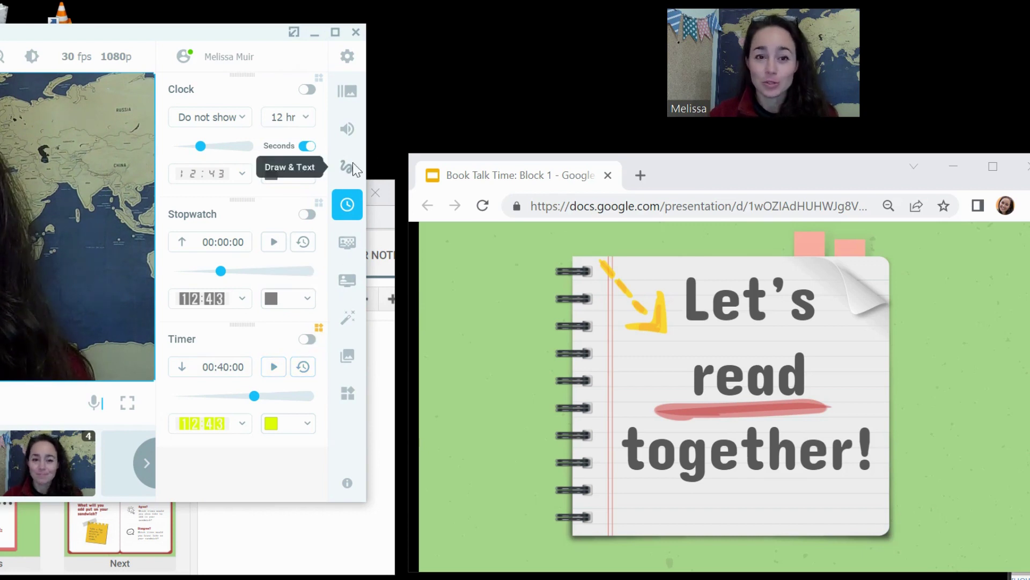
pyautogui.click(299, 531)
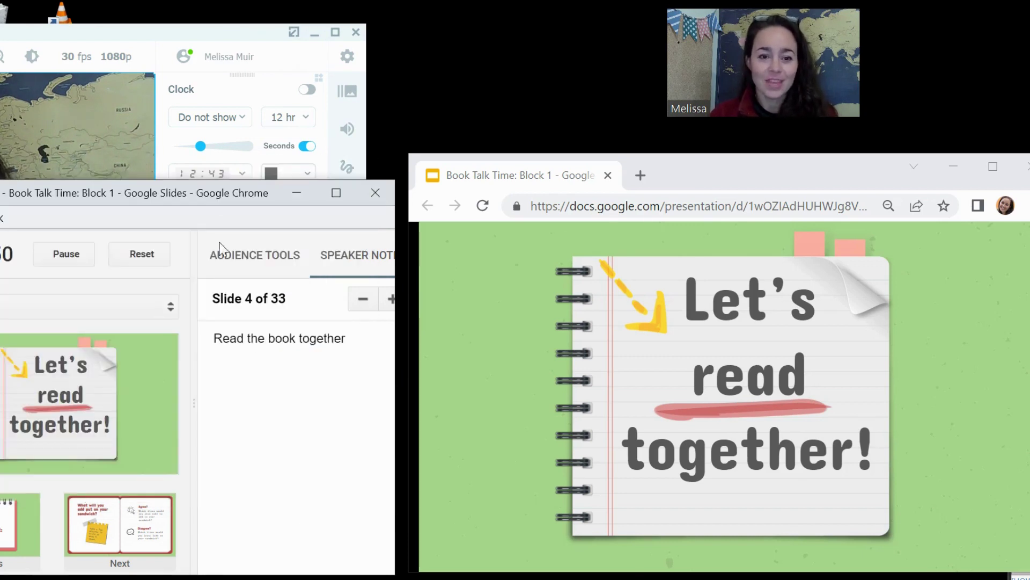
pyautogui.moveTo(213, 42); pyautogui.dragTo(240, 32)
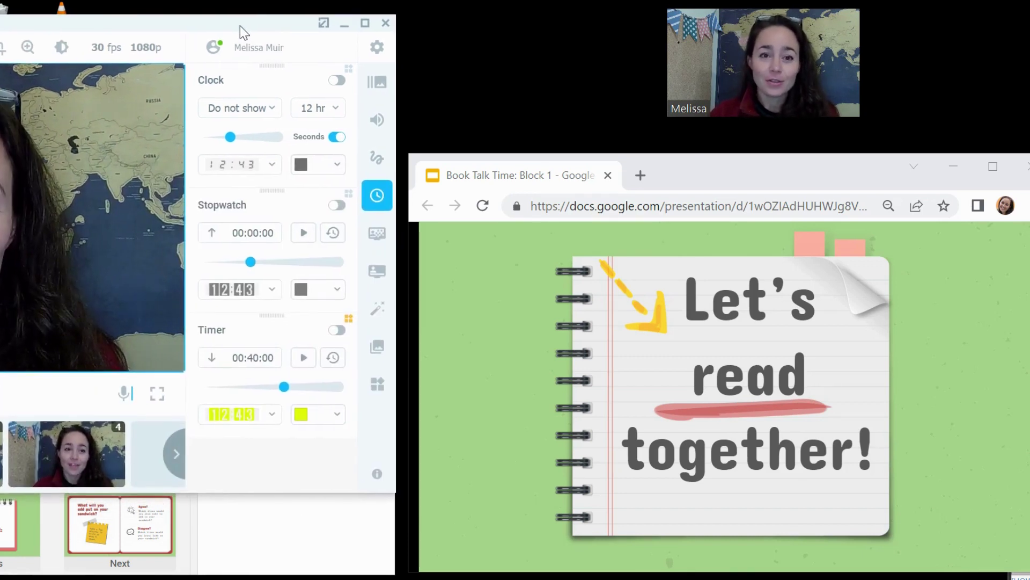
pyautogui.click(287, 546)
pyautogui.click(226, 75)
pyautogui.click(287, 542)
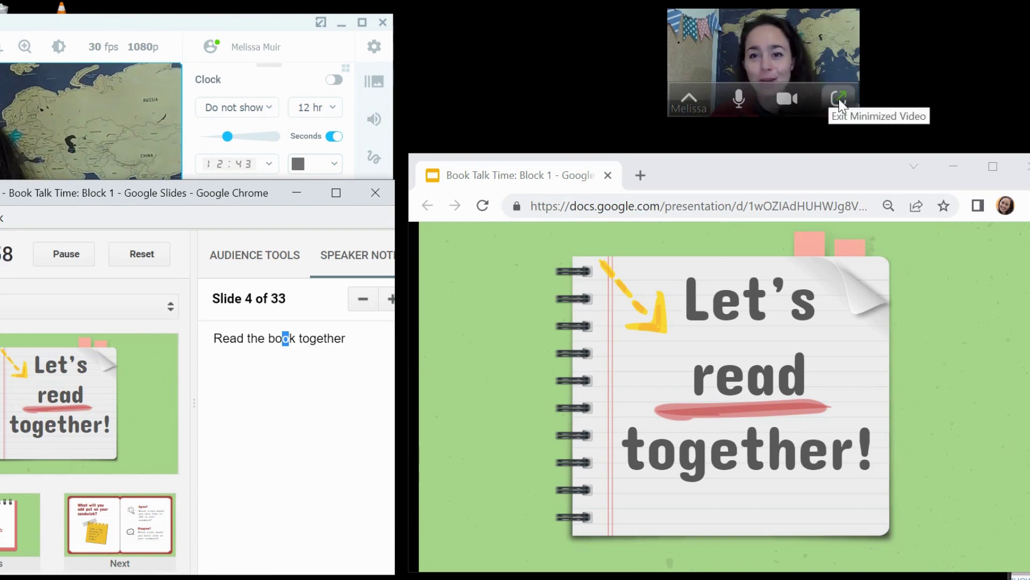
# Restore the full Zoom meeting window and share a Portion of Screen with Share sound enabled
pyautogui.click(840, 102)
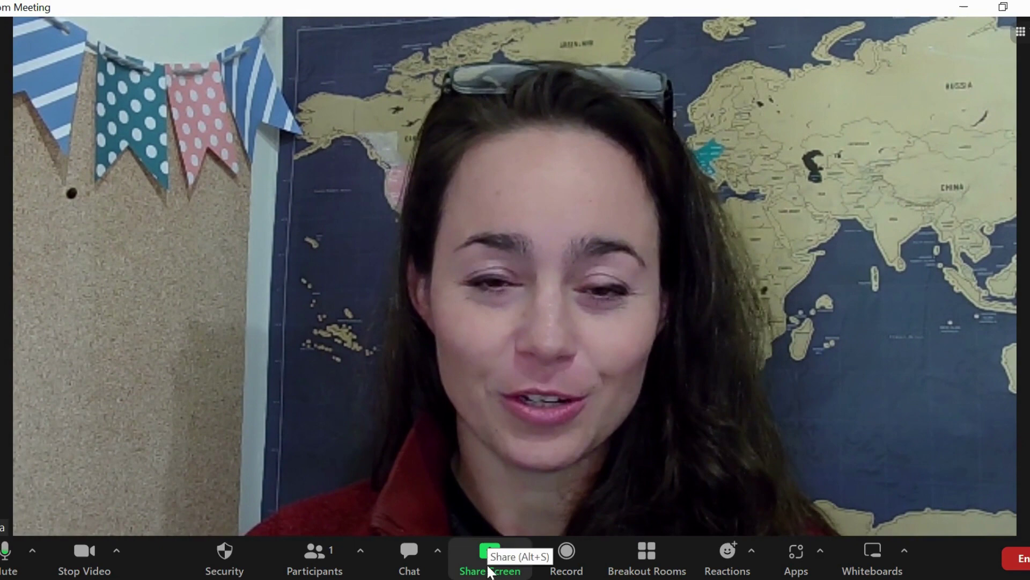
pyautogui.click(490, 570)
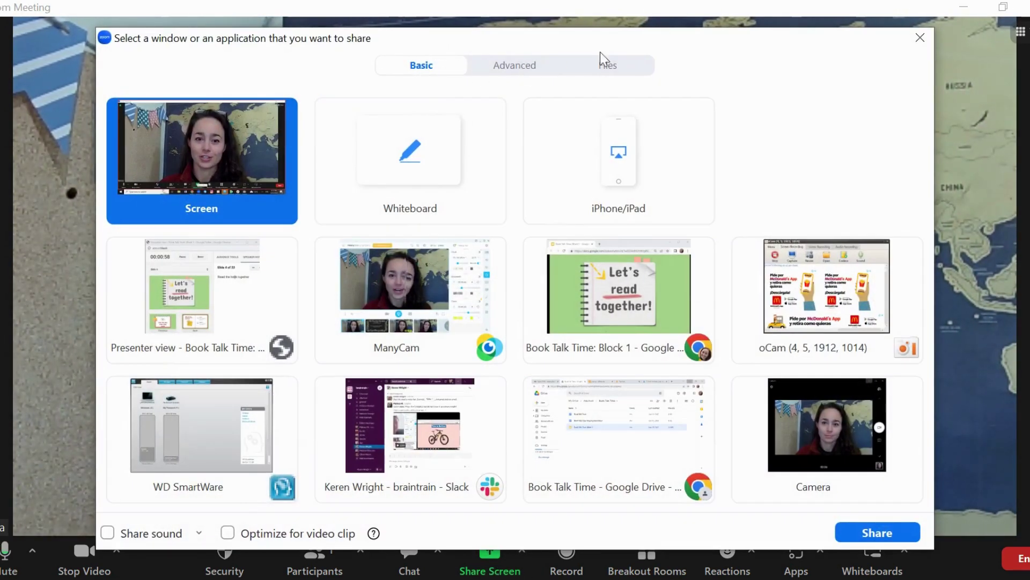
pyautogui.click(502, 70)
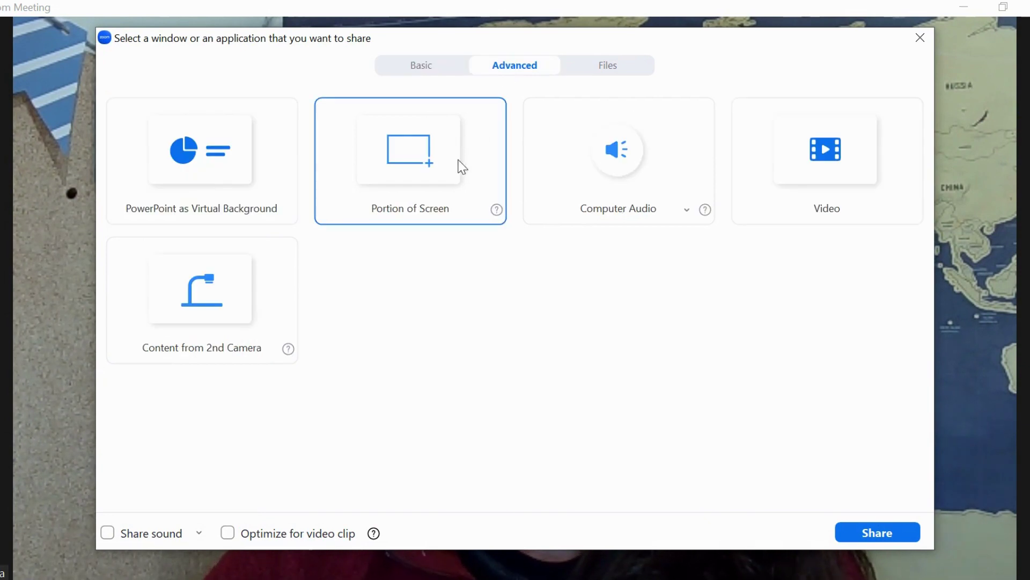
pyautogui.click(461, 164)
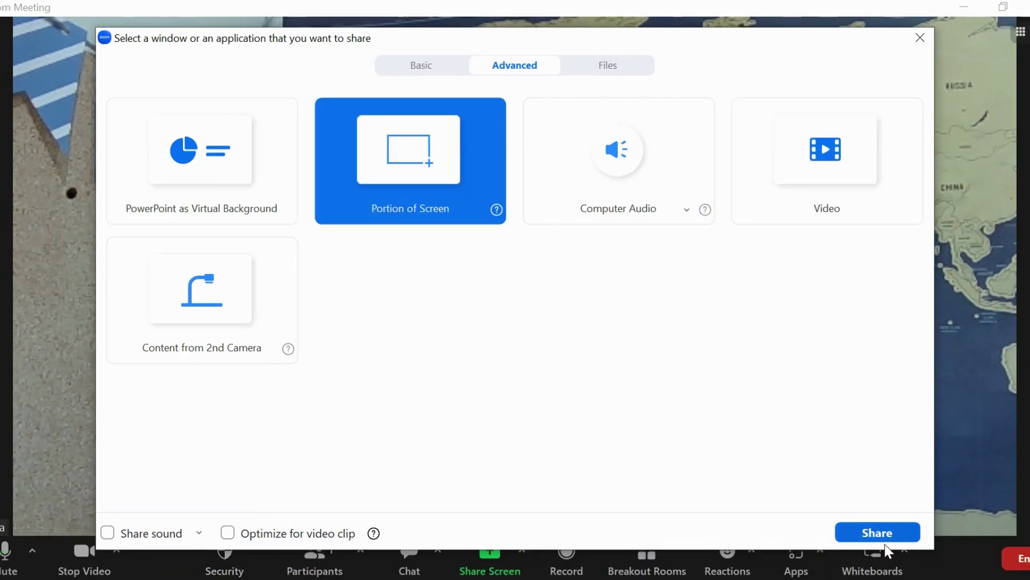
pyautogui.click(161, 532)
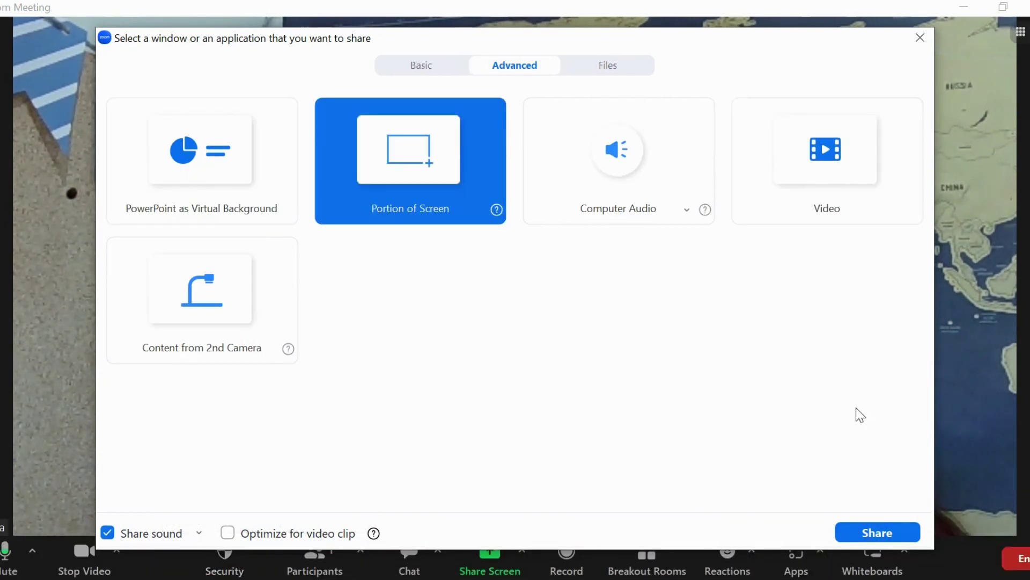
pyautogui.click(872, 538)
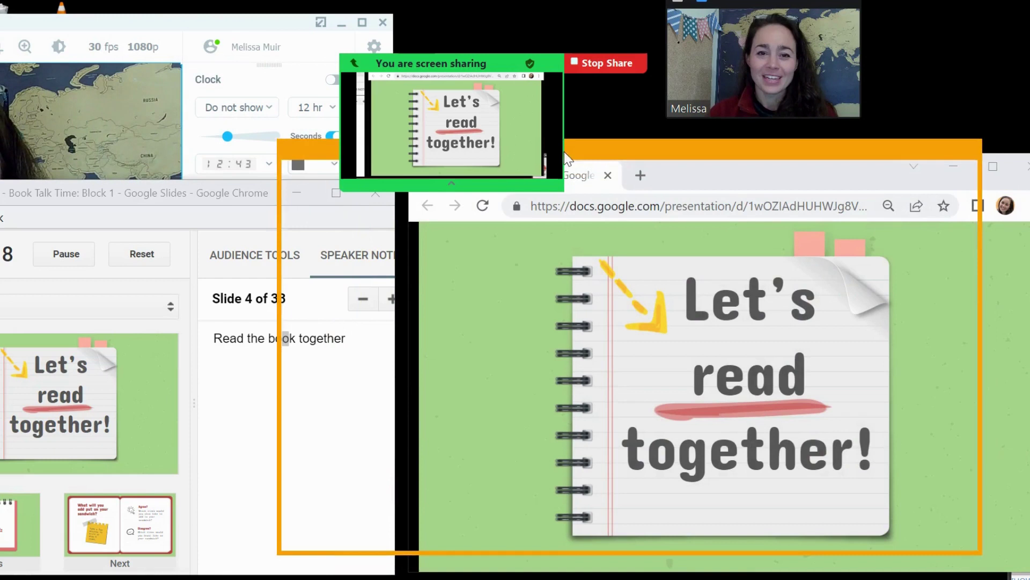
# Fit the screen-sharing frame around the slide so the browser tab, address bar and speaker notes are excluded
pyautogui.moveTo(565, 151); pyautogui.dragTo(573, 181)
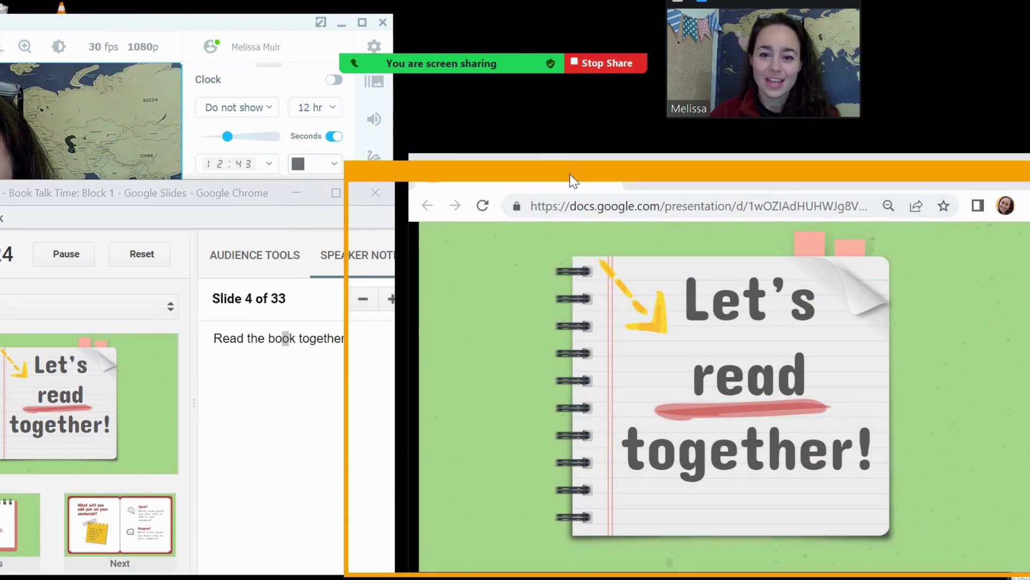
pyautogui.moveTo(346, 162); pyautogui.dragTo(416, 204)
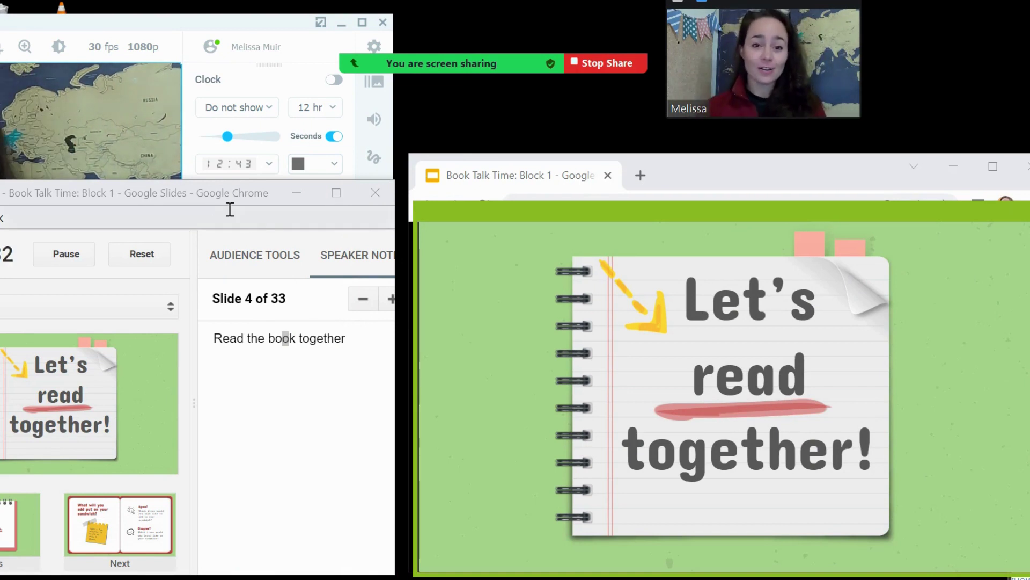
# Test the shared area by moving the Presenter view window into the frame and back out, and end the screen share
pyautogui.moveTo(139, 185); pyautogui.dragTo(232, 201)
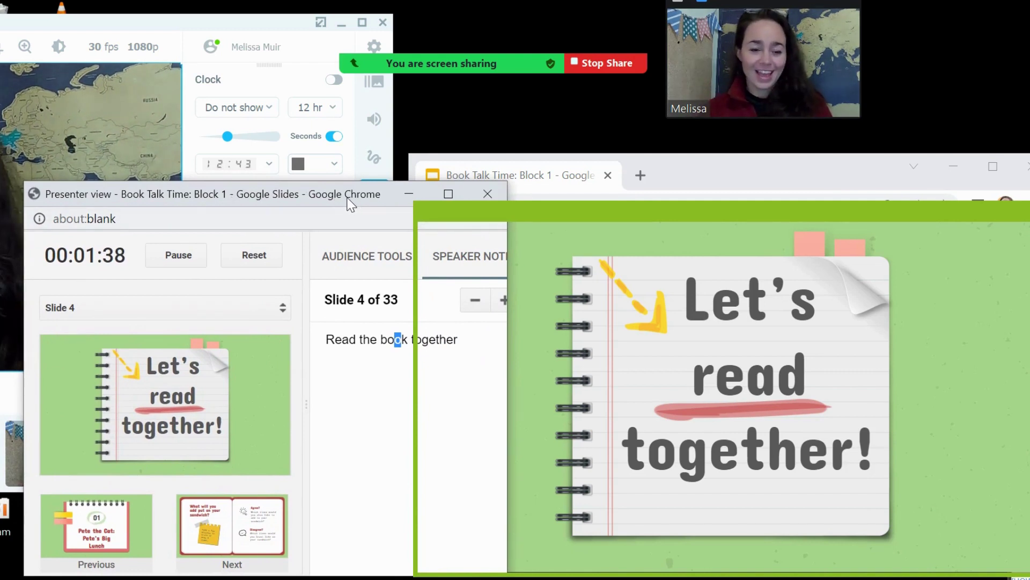
pyautogui.moveTo(344, 199); pyautogui.dragTo(238, 192)
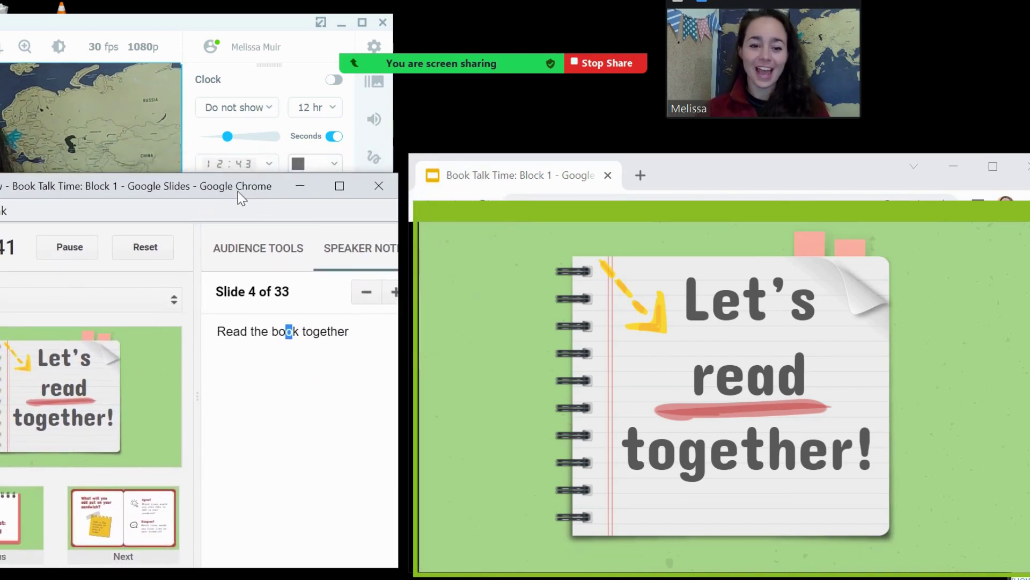
pyautogui.click(601, 64)
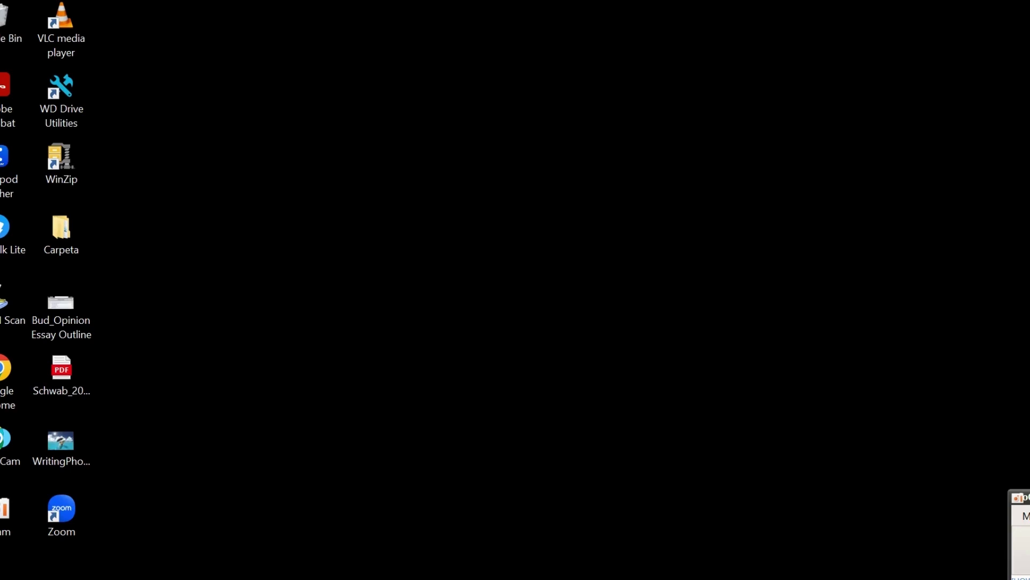
# Switch to Classpod Teacher and enter the Classpod Demo classroom with the ManyCam Virtual Webcam
pyautogui.click(783, 513)
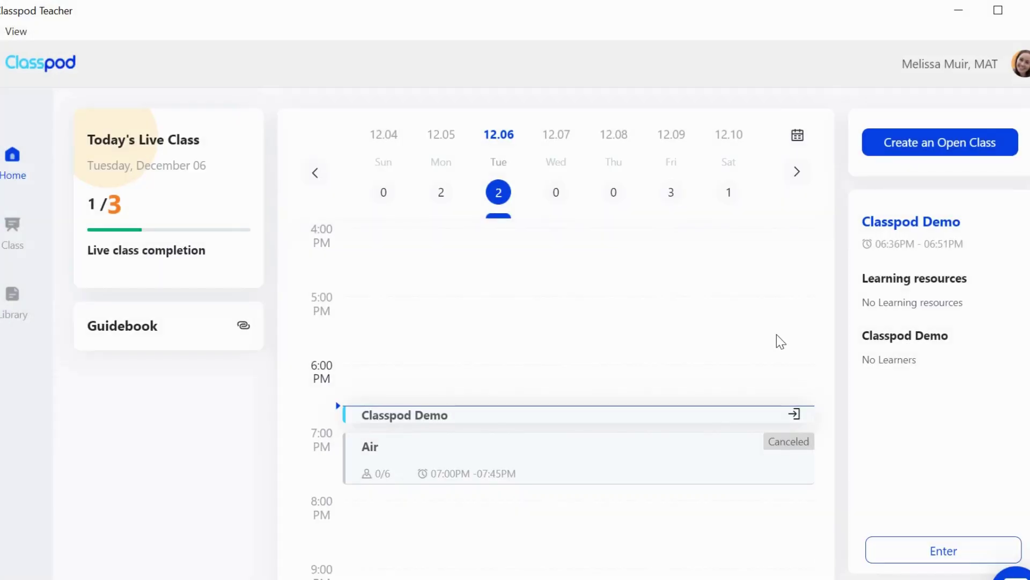
pyautogui.click(796, 416)
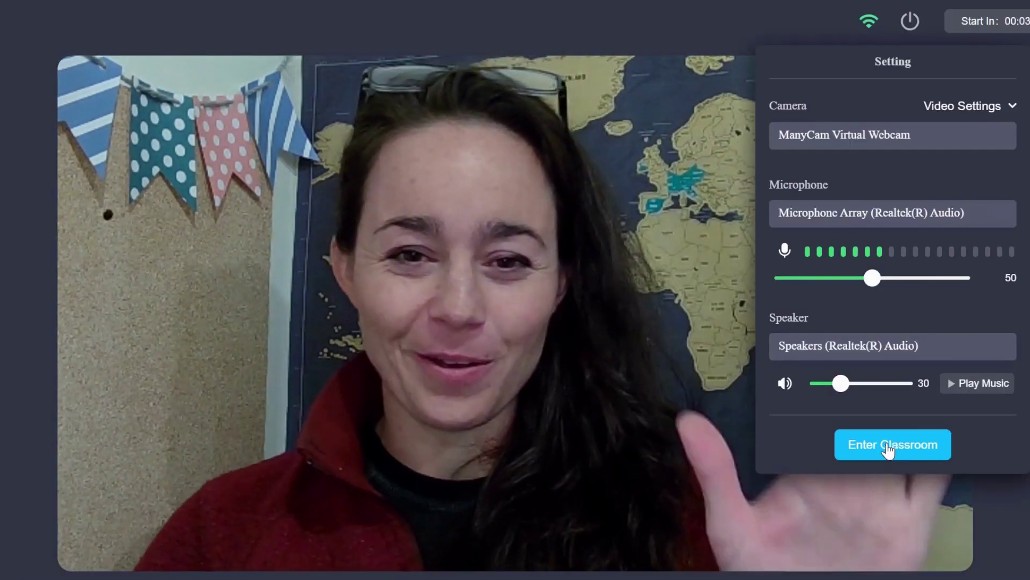
pyautogui.click(888, 447)
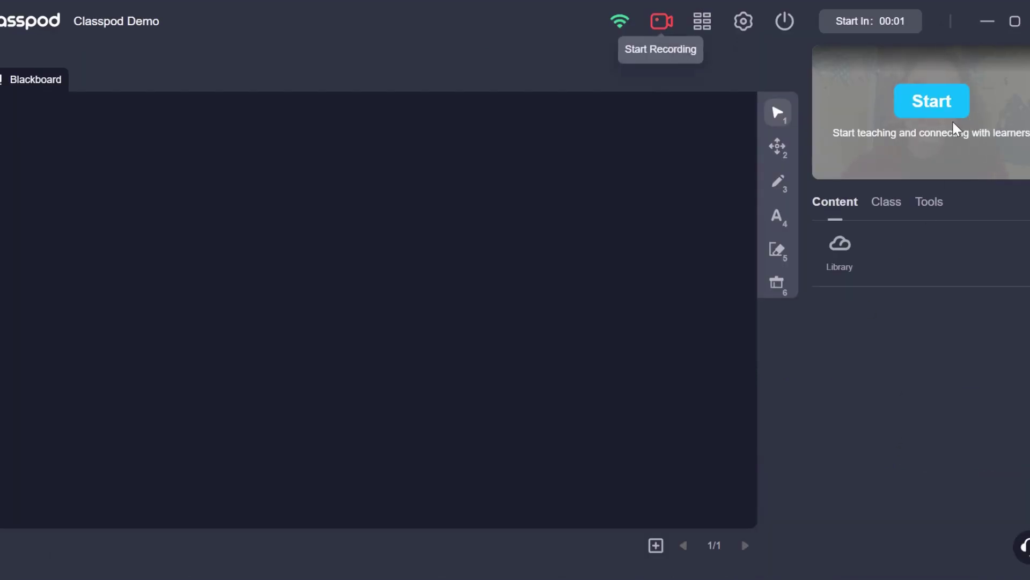
# Review the classroom's camera, microphone and speaker settings, and start the live class
pyautogui.click(744, 23)
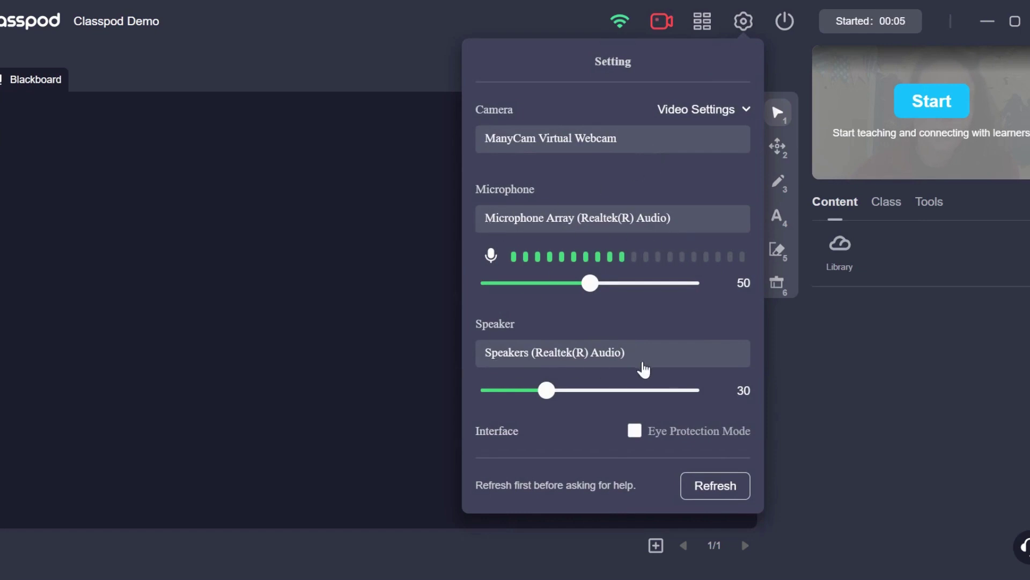
pyautogui.click(889, 355)
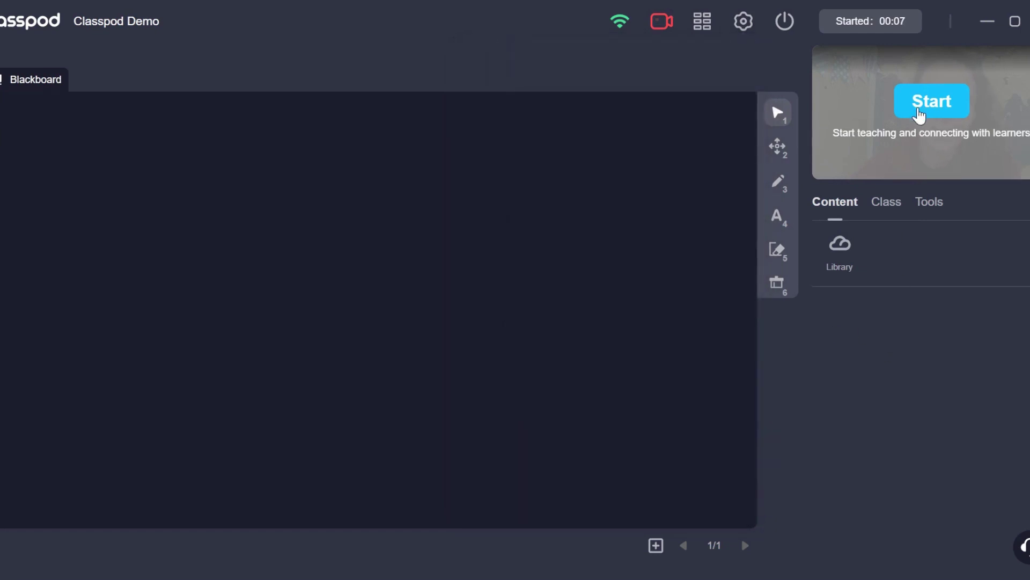
pyautogui.click(919, 110)
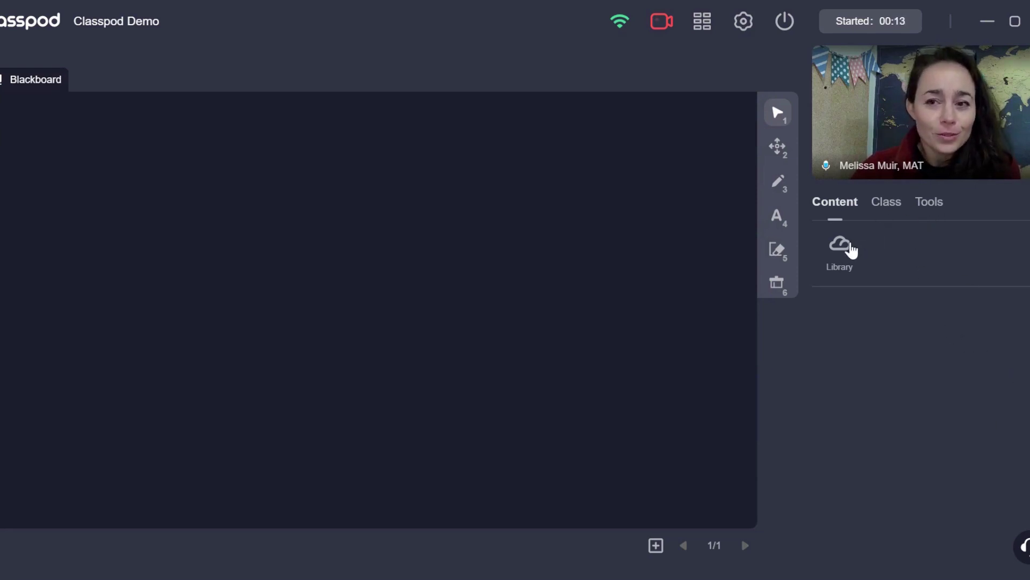
# Add Up Next Slide.png from the library files to the class content
pyautogui.click(840, 247)
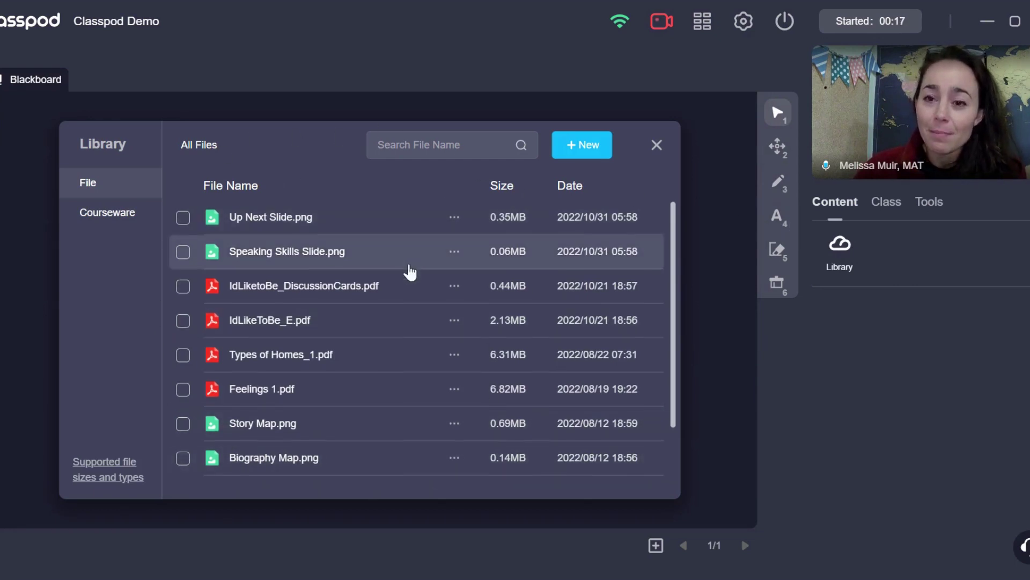
pyautogui.scroll(-2, 424, 327)
pyautogui.scroll(2, 421, 335)
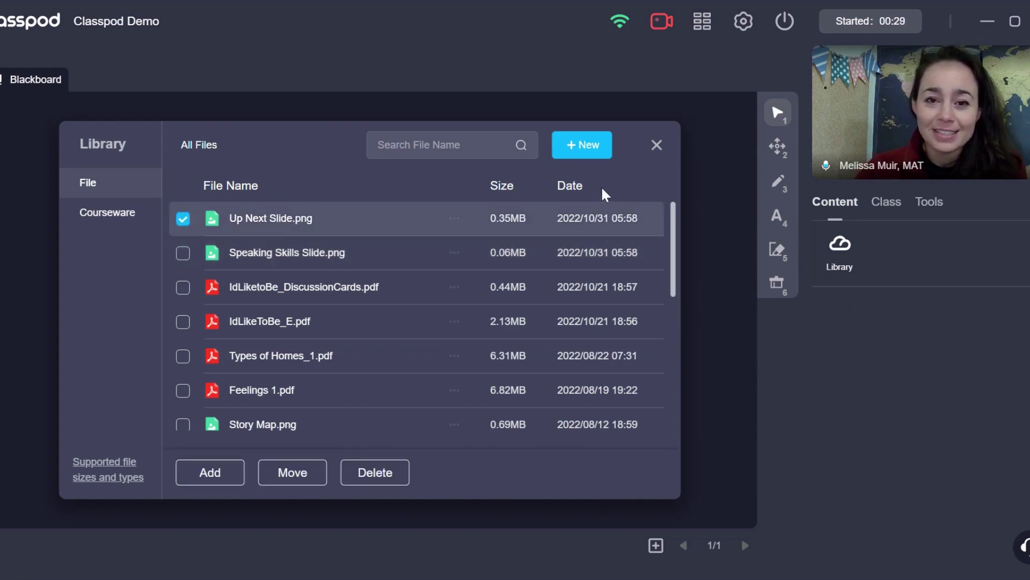
pyautogui.click(224, 474)
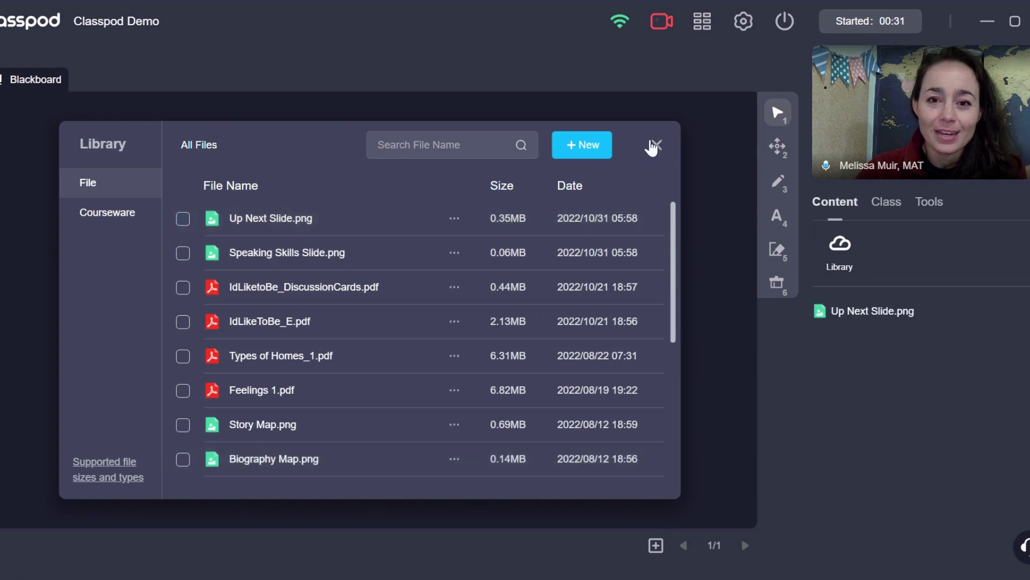
# Try Up Next Slide.png on the blackboard, enlarged to nearly fill it, and delete the image from the board
pyautogui.click(655, 145)
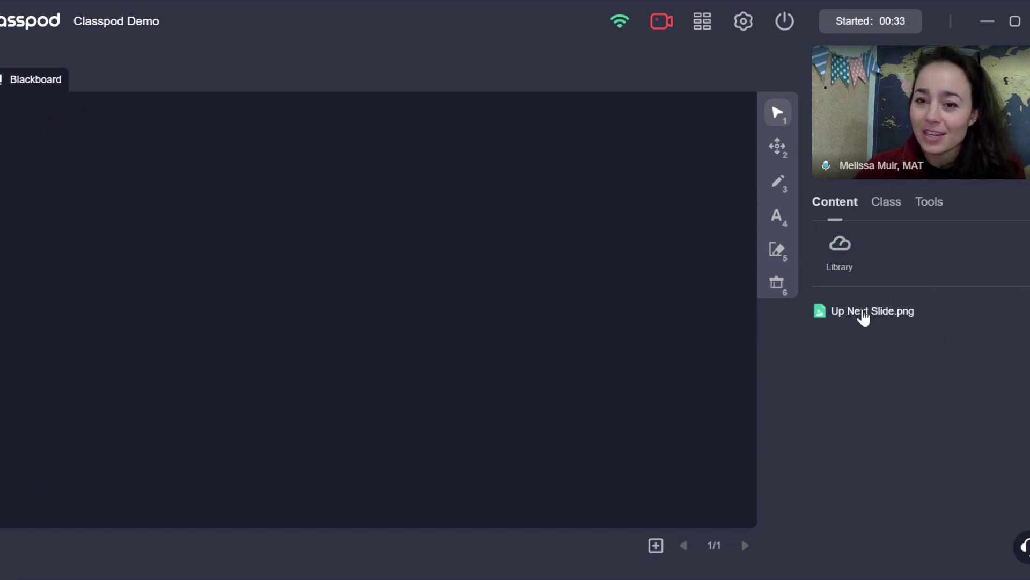
pyautogui.click(863, 316)
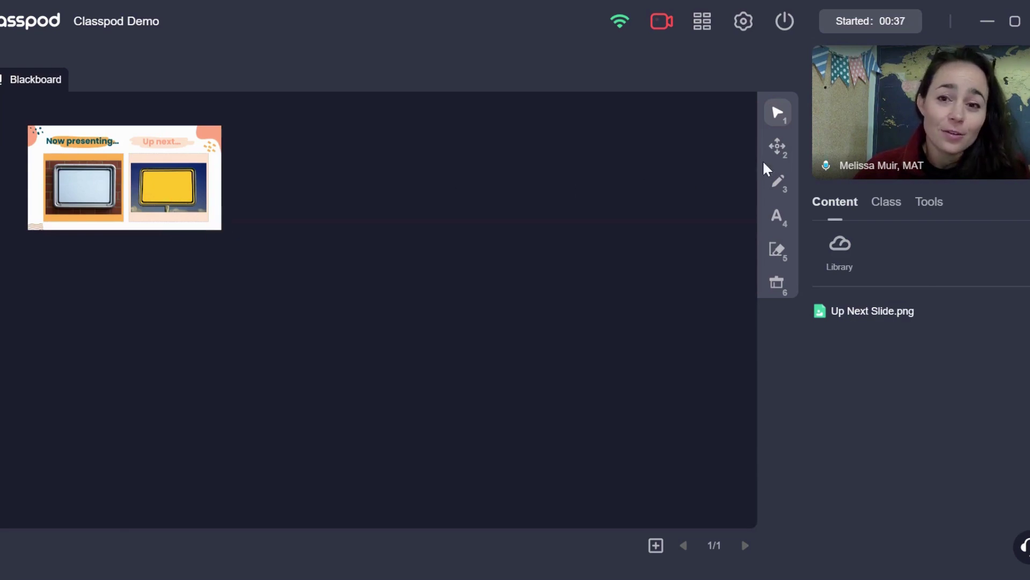
pyautogui.click(777, 146)
pyautogui.click(163, 197)
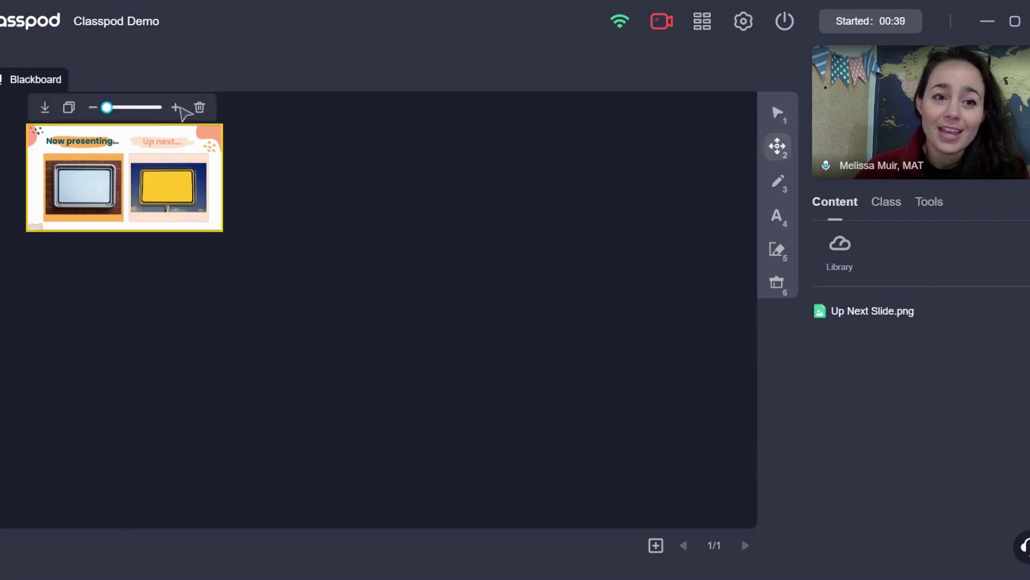
pyautogui.click(177, 108)
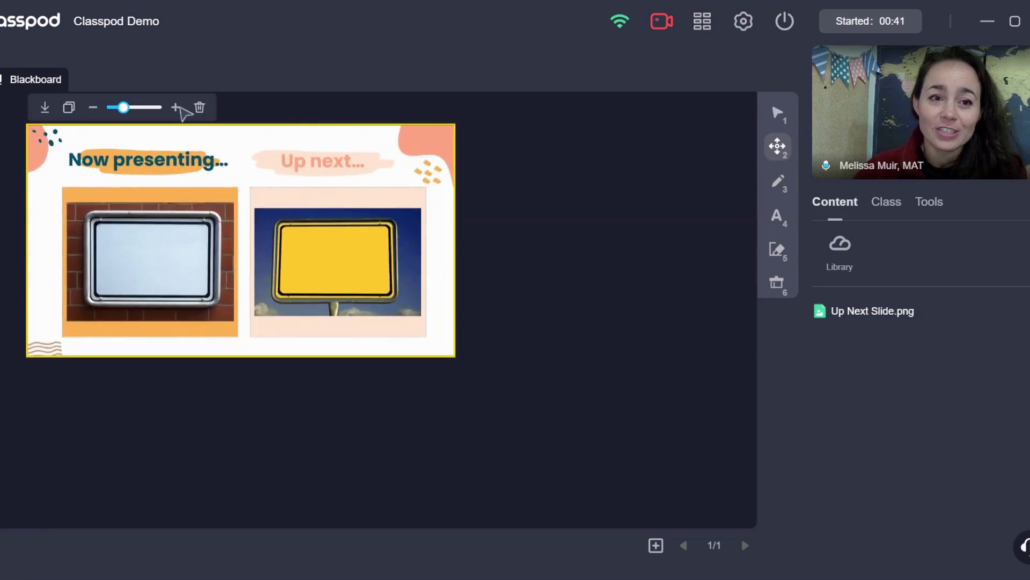
pyautogui.click(177, 108)
pyautogui.click(177, 107)
pyautogui.click(177, 107)
pyautogui.click(177, 108)
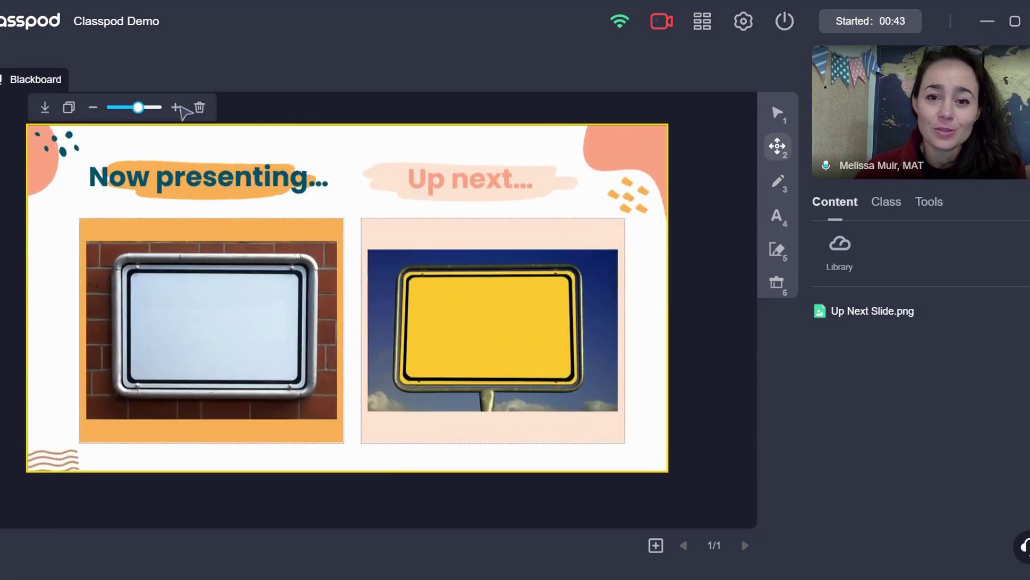
pyautogui.click(178, 107)
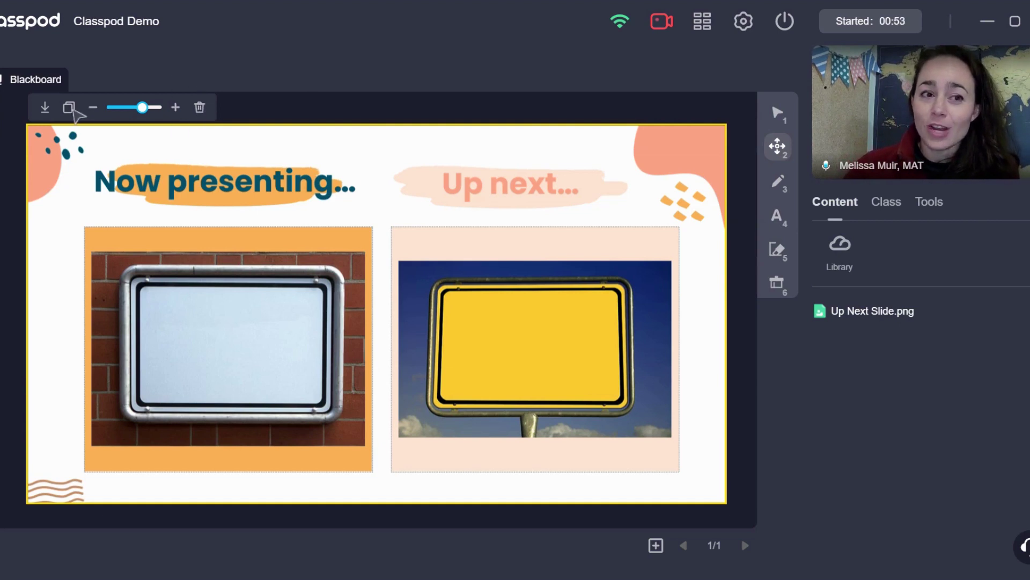
pyautogui.click(200, 108)
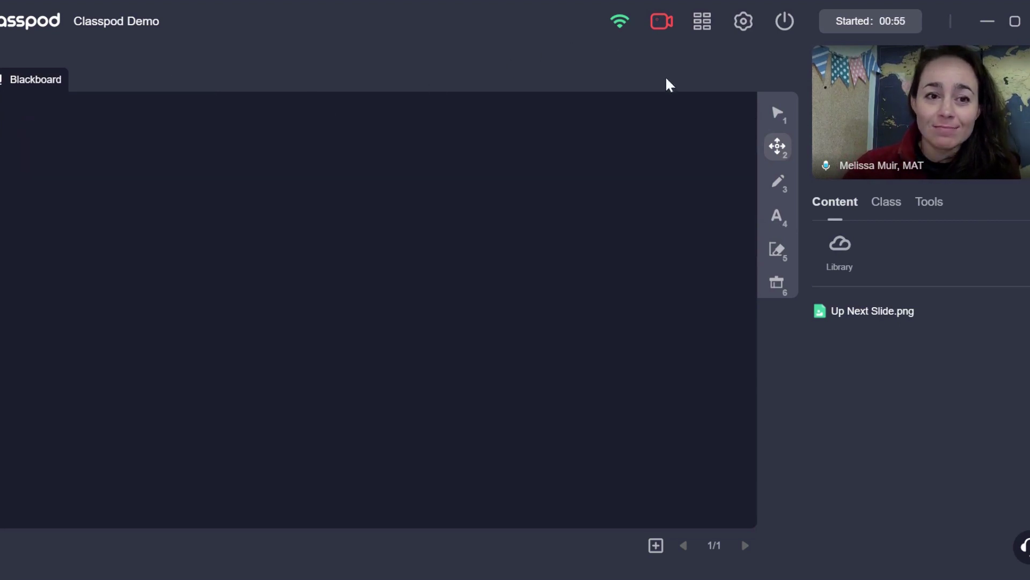
# Check the screen and window choices offered by Screen Share, and cancel without sharing
pyautogui.click(936, 213)
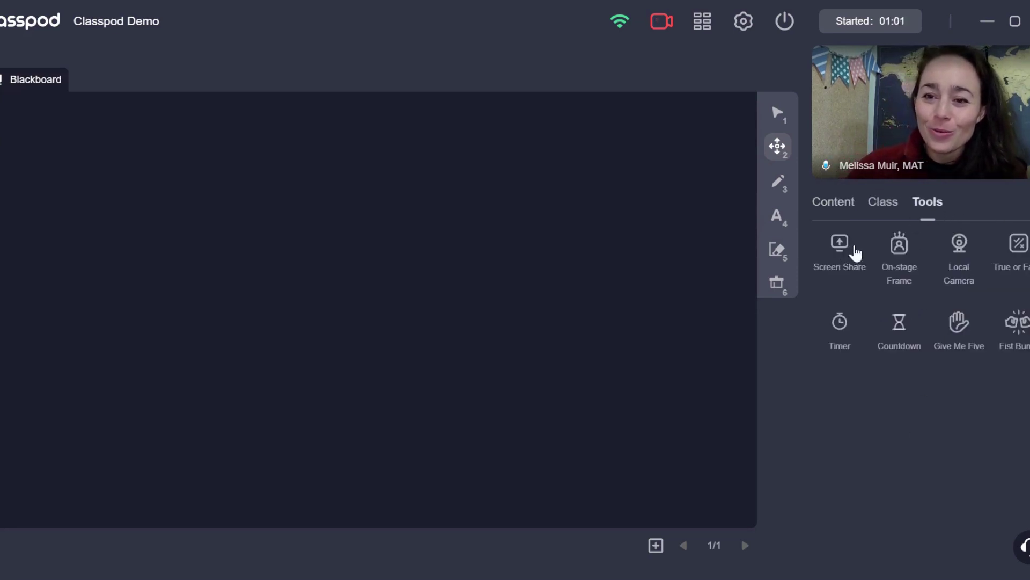
pyautogui.click(844, 251)
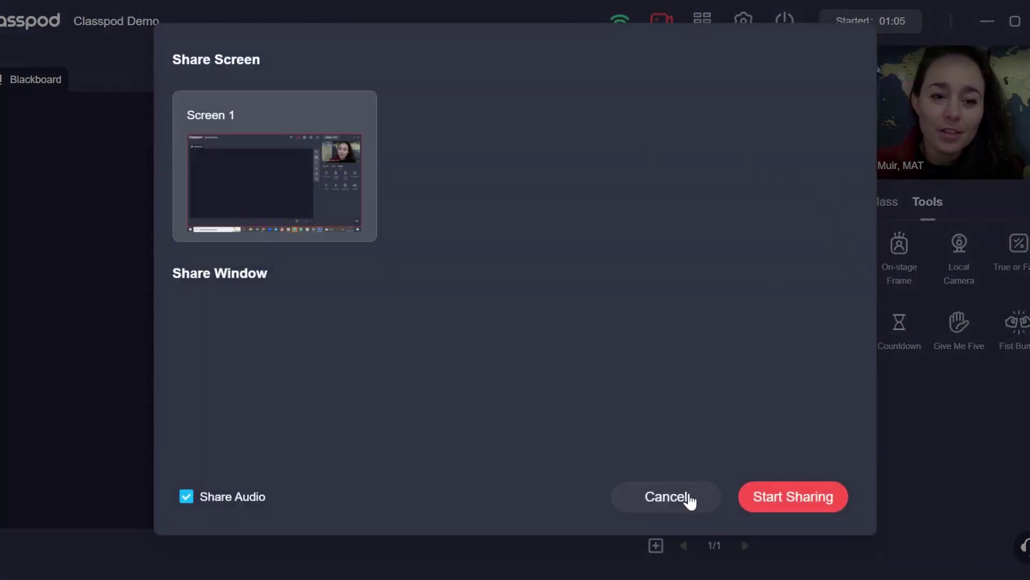
pyautogui.click(689, 502)
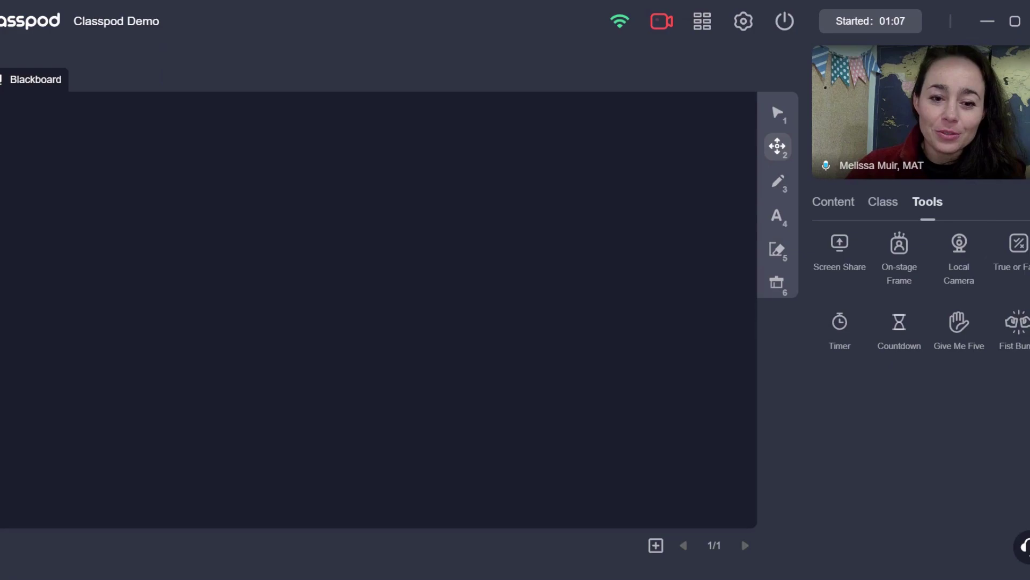
# Bring up the Book Talk Time: Block 1 slides window, check for it among Classpod's shareable windows, and cancel
pyautogui.click(493, 572)
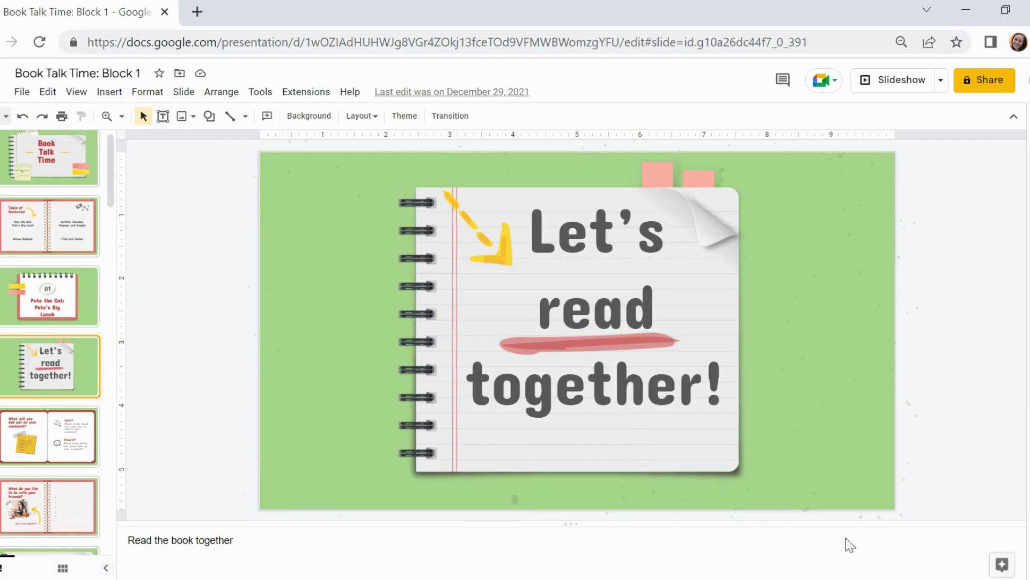
pyautogui.moveTo(799, 577)
pyautogui.click(860, 517)
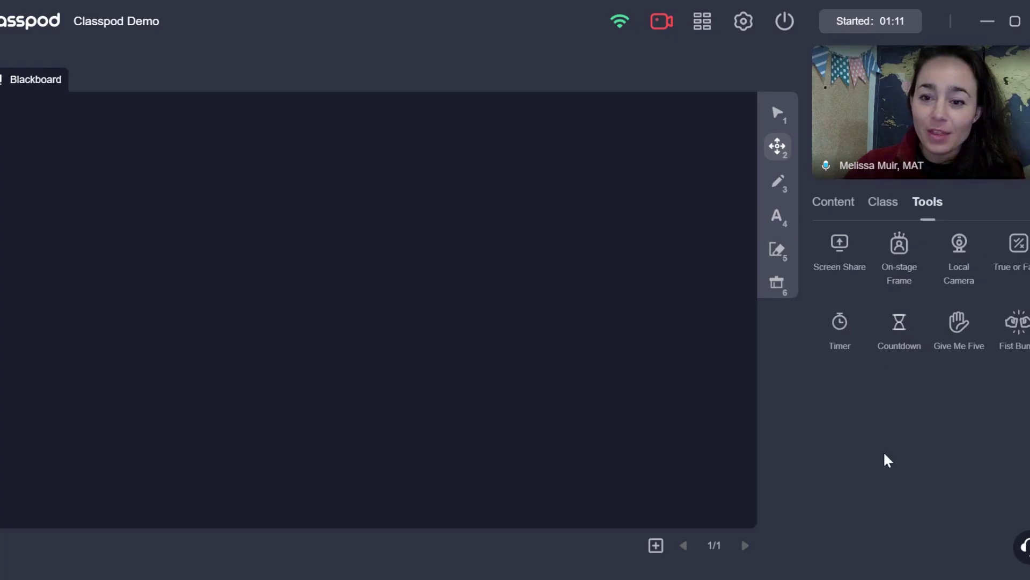
pyautogui.click(840, 252)
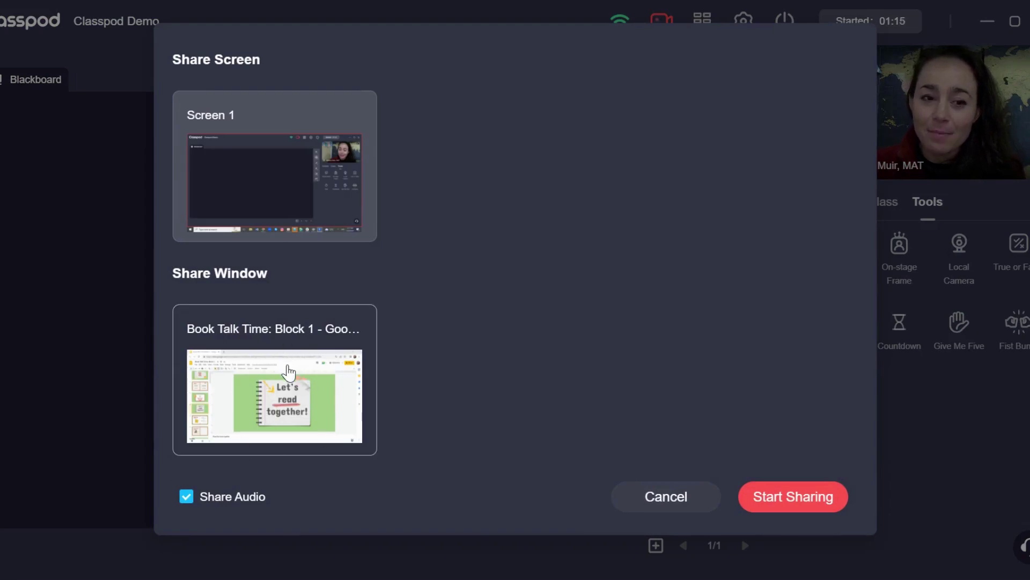
pyautogui.click(690, 501)
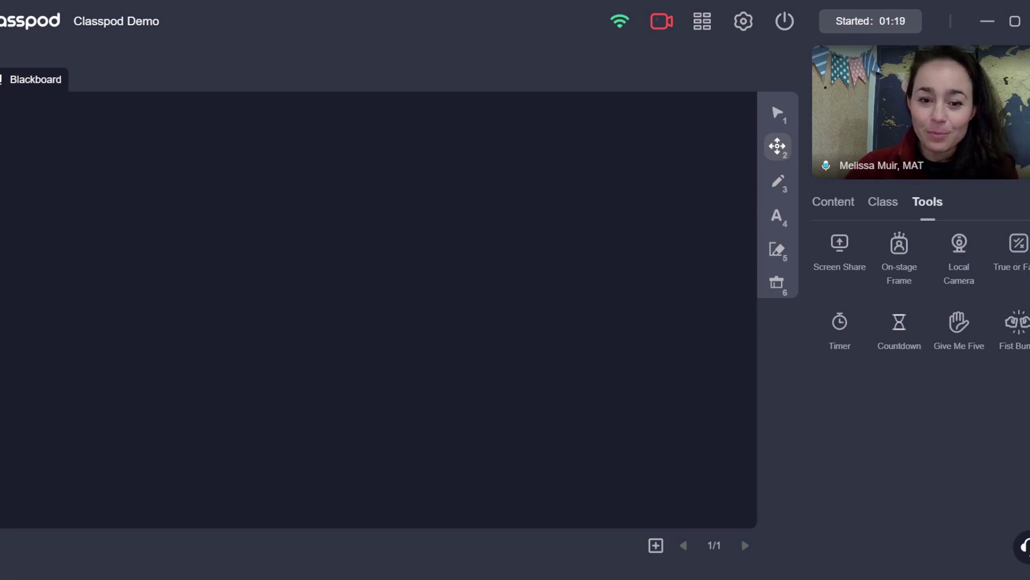
# Start the Book Talk Time slideshow in Presenter view and arrange the speaker notes and a smaller slide window side by side
pyautogui.click(531, 517)
pyautogui.click(941, 80)
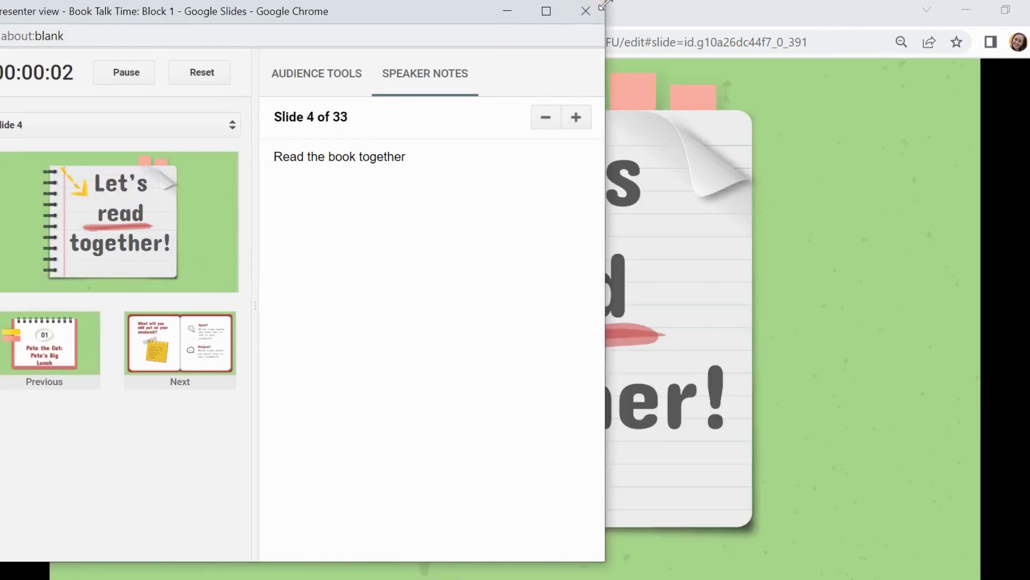
pyautogui.moveTo(429, 11); pyautogui.dragTo(167, 183)
pyautogui.moveTo(96, 3); pyautogui.dragTo(509, 180)
pyautogui.click(518, 69)
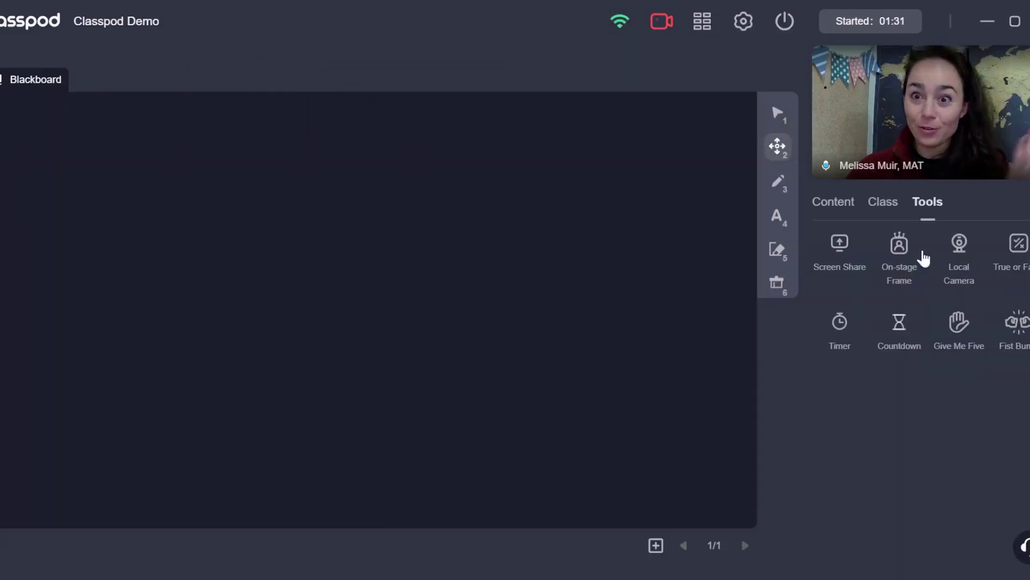
# Share the Book Talk Time: Block 1 slideshow window from Classpod with Share Audio enabled
pyautogui.click(841, 248)
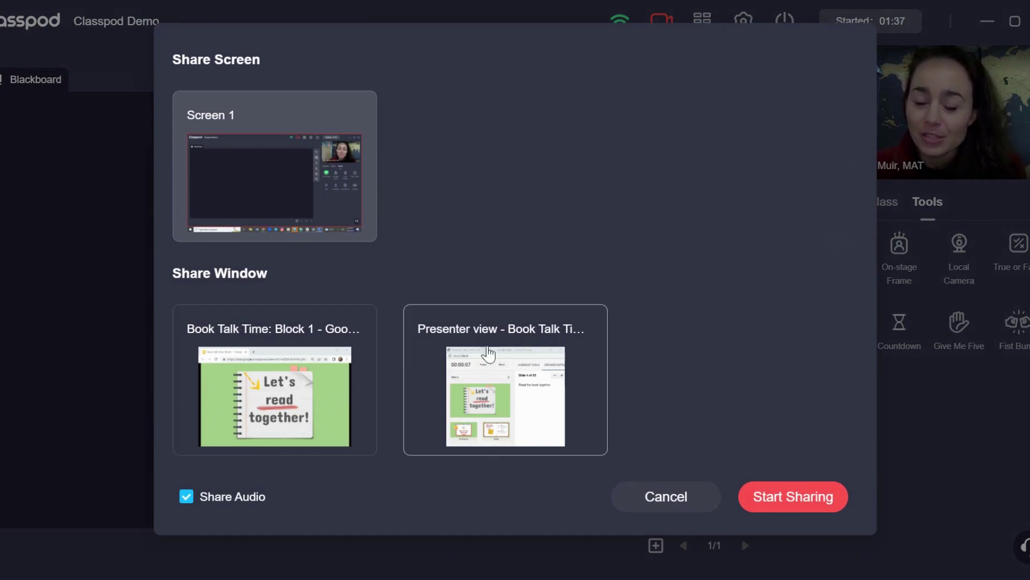
pyautogui.click(255, 369)
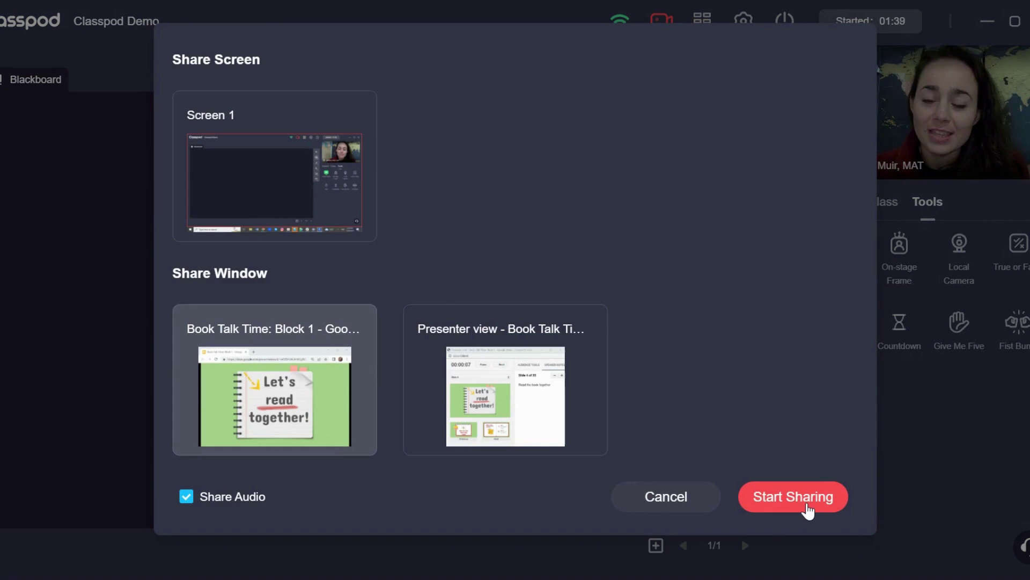
pyautogui.click(806, 505)
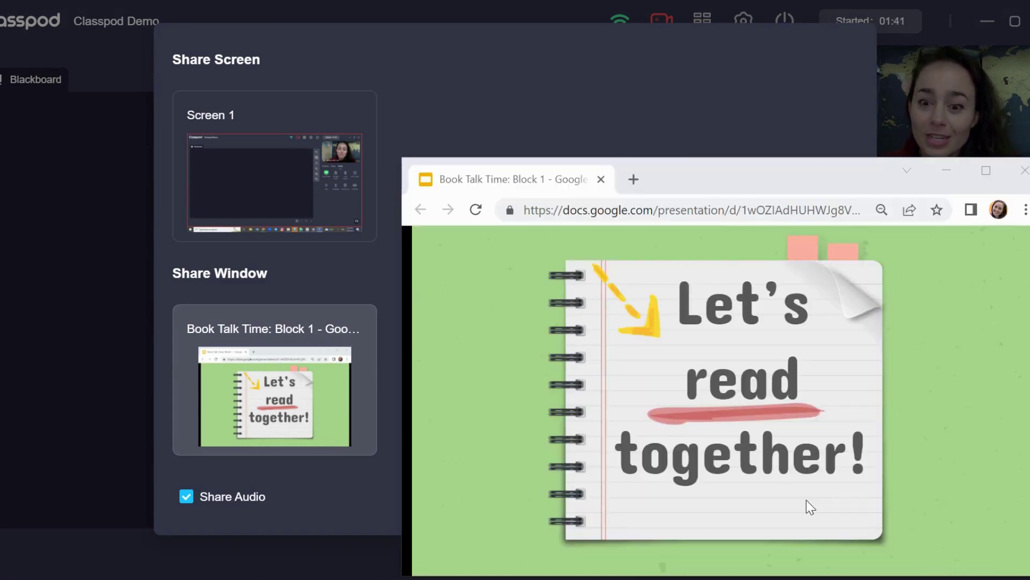
# Widen the shared slide window slightly toward the speaker notes, and reposition the floating video panel above it
pyautogui.moveTo(950, 27); pyautogui.dragTo(944, 136)
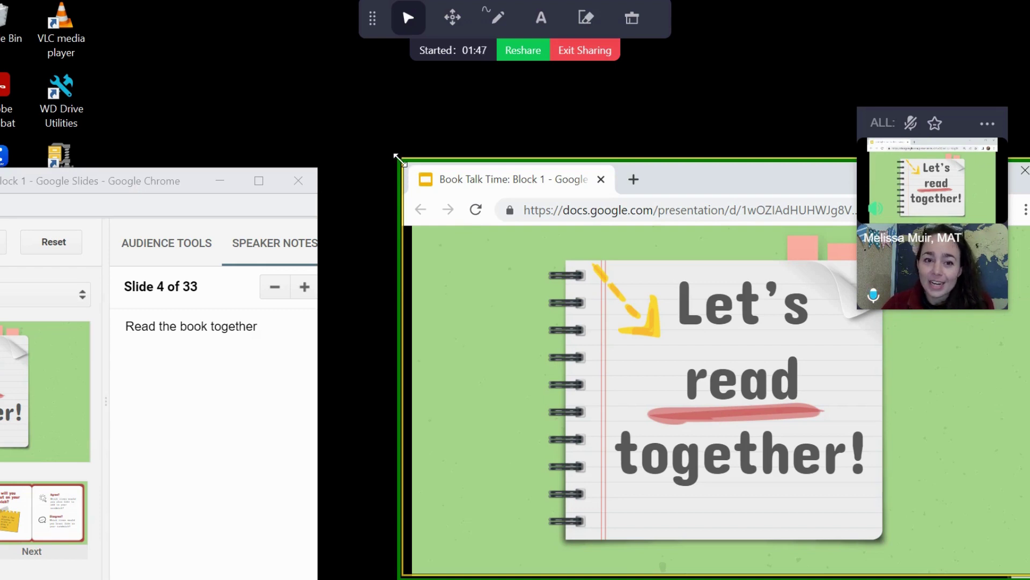
pyautogui.moveTo(406, 171); pyautogui.dragTo(386, 160)
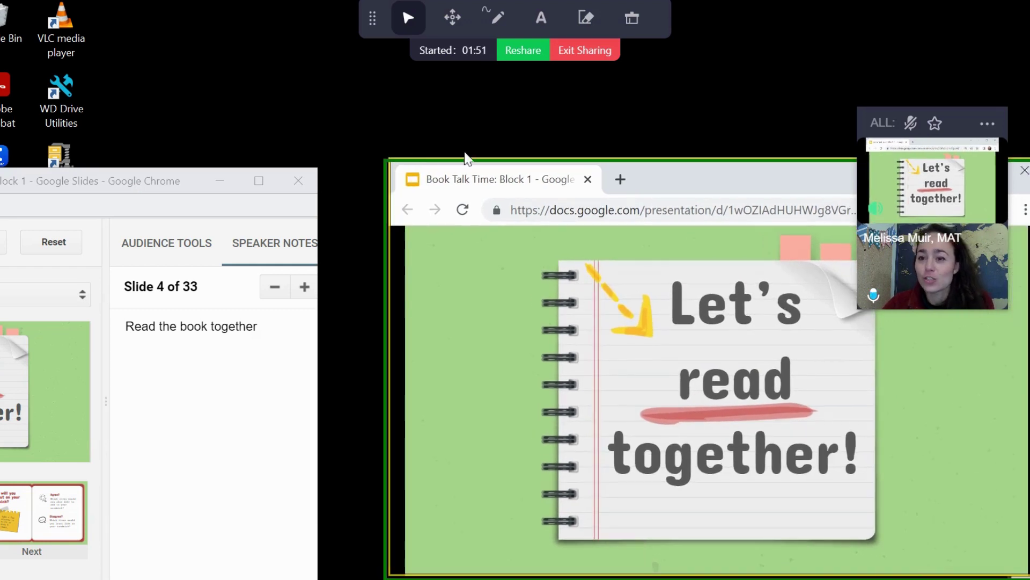
pyautogui.moveTo(957, 148); pyautogui.dragTo(960, 39)
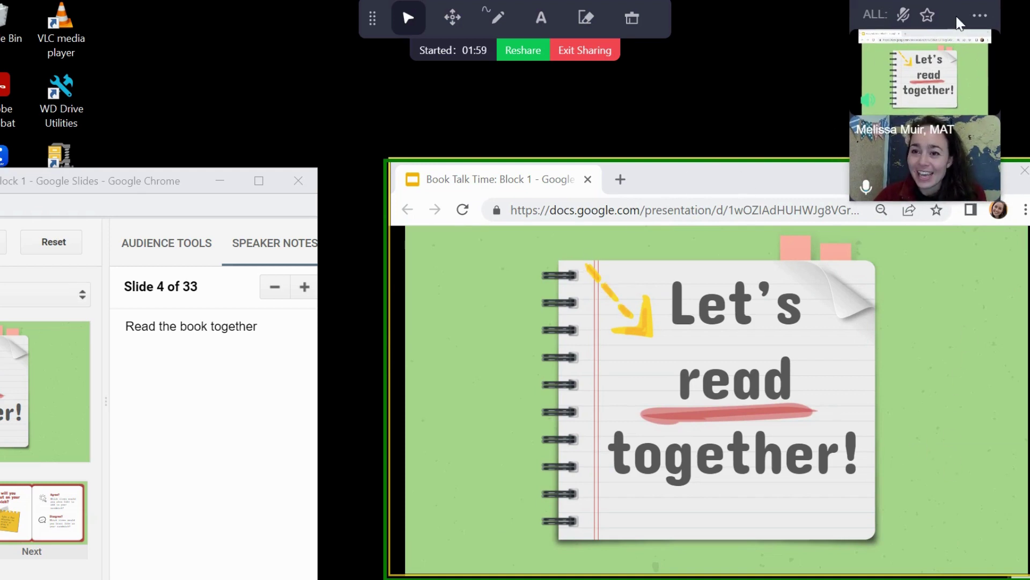
pyautogui.moveTo(977, 42); pyautogui.dragTo(779, 60)
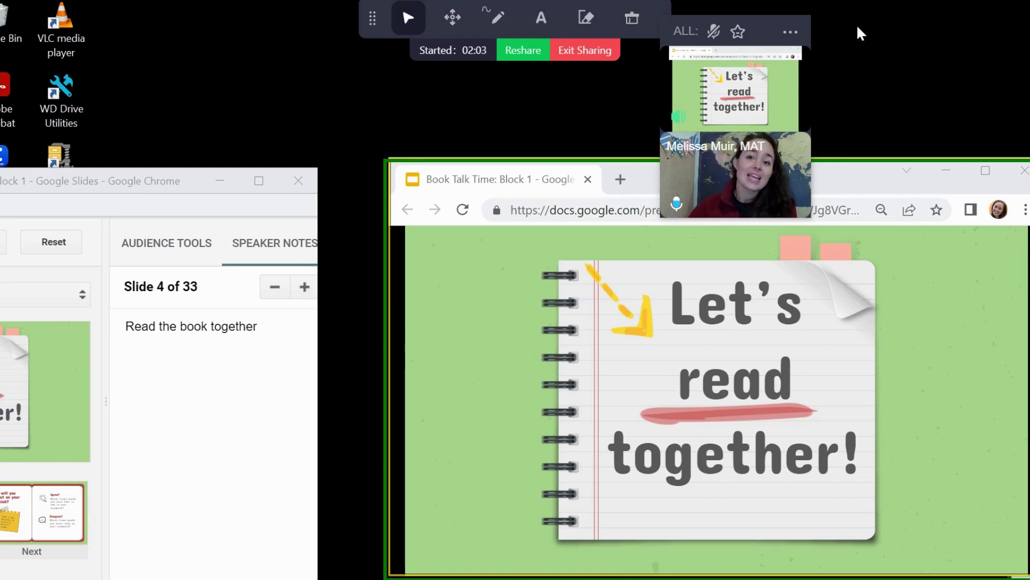
# Hide and re-show the shared-window preview in the video panel, moving the panel to the slide window's upper right corner
pyautogui.click(791, 32)
pyautogui.click(788, 65)
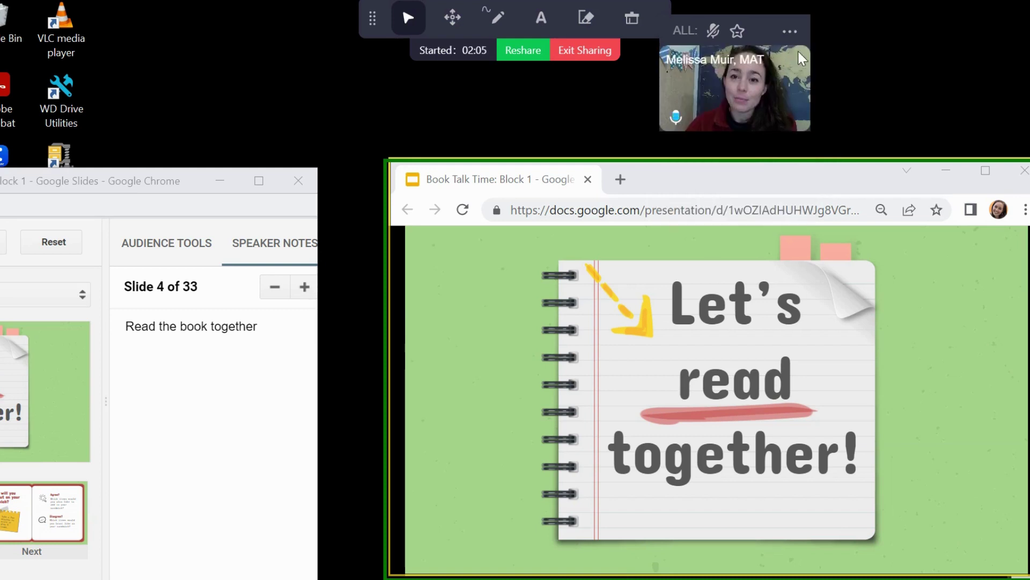
pyautogui.click(790, 32)
pyautogui.click(785, 32)
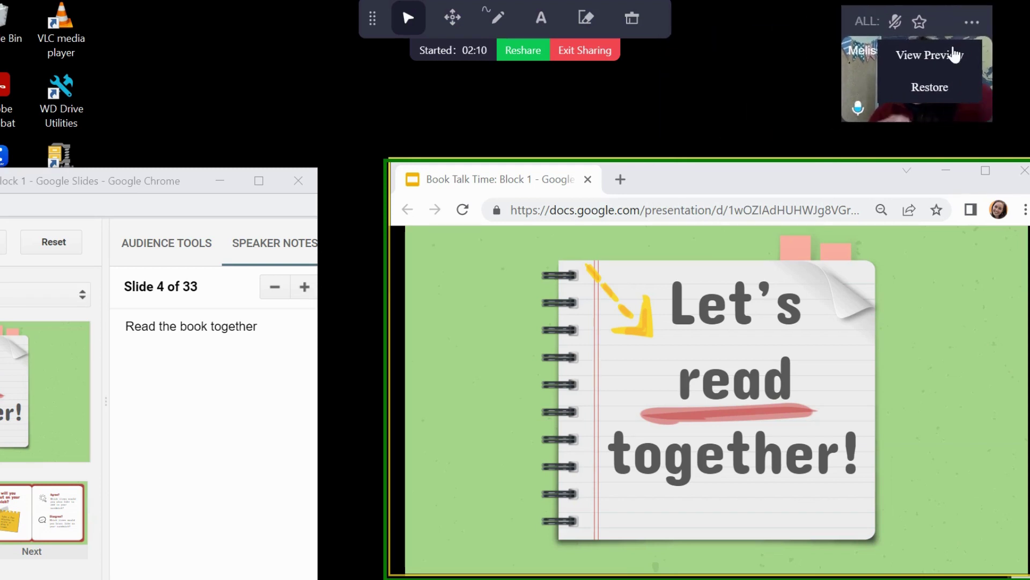
pyautogui.click(950, 87)
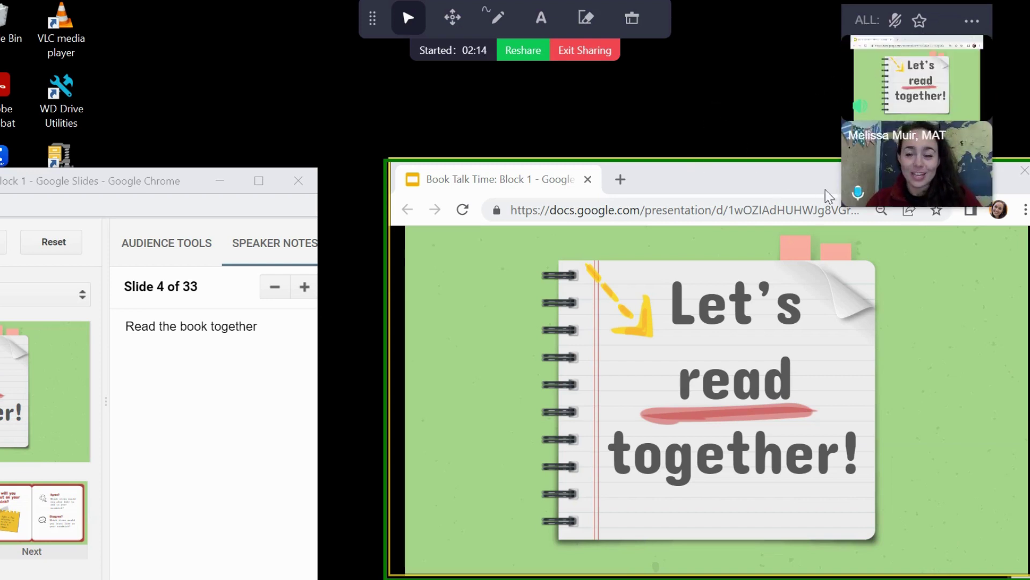
# Draw a smiley face with the pen in the green area beside the notebook on the shared slide
pyautogui.click(490, 20)
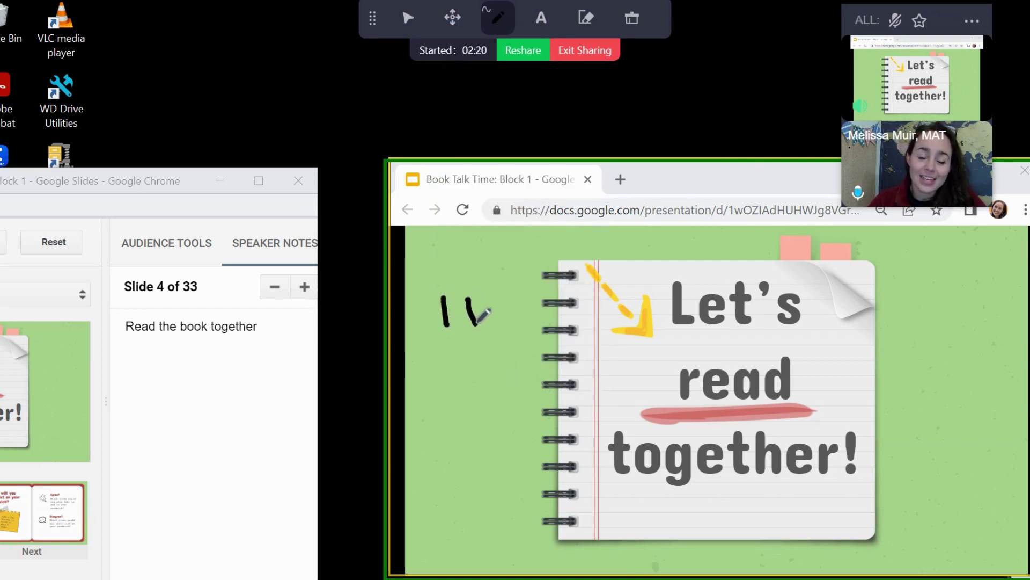
pyautogui.moveTo(455, 375); pyautogui.dragTo(514, 337)
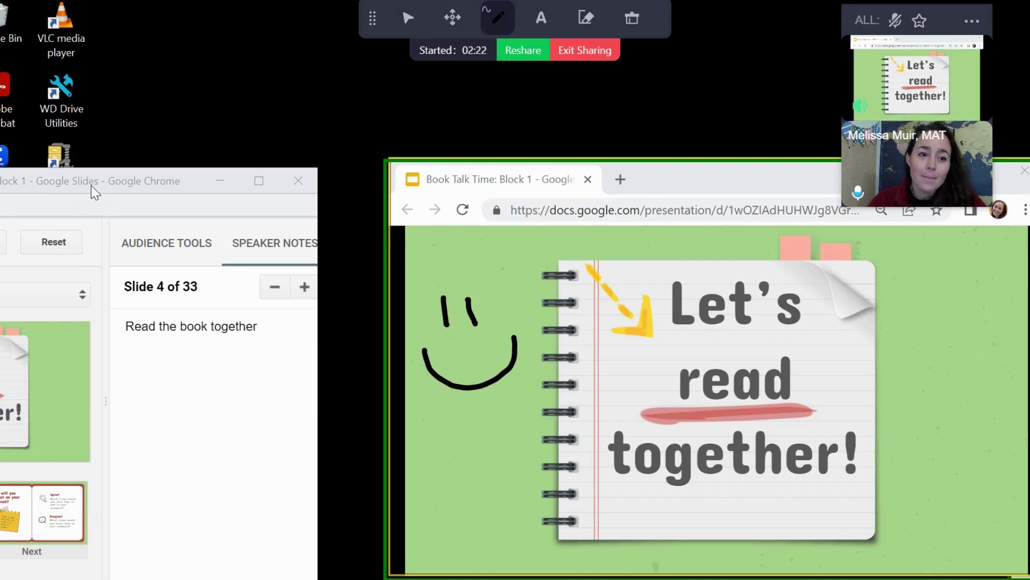
# Bring up ManyCam and place it beside the shared slide window, with the Presenter view notes in front of it
pyautogui.moveTo(92, 191); pyautogui.dragTo(145, 191)
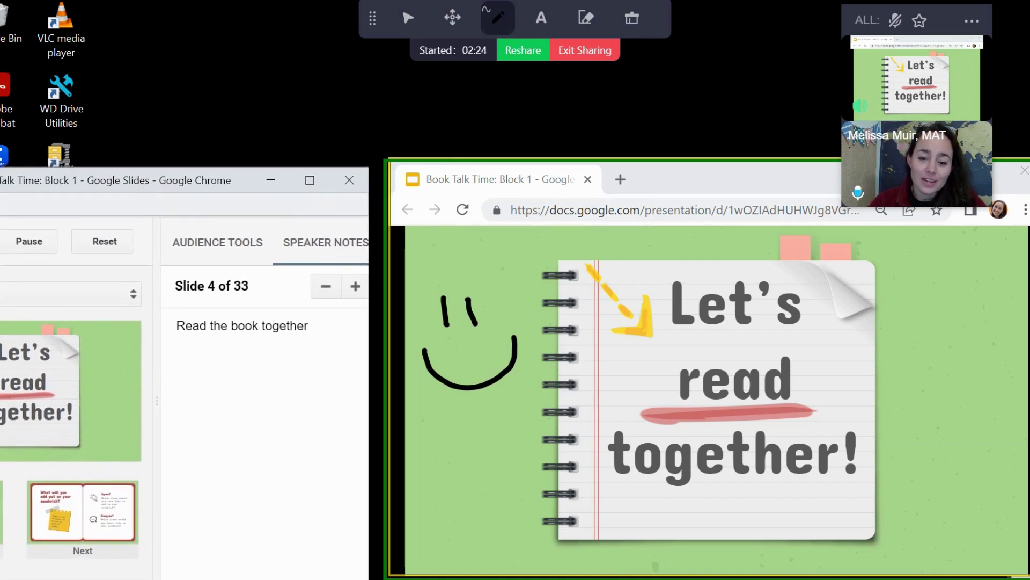
pyautogui.hotkey('alt', 'Tab')
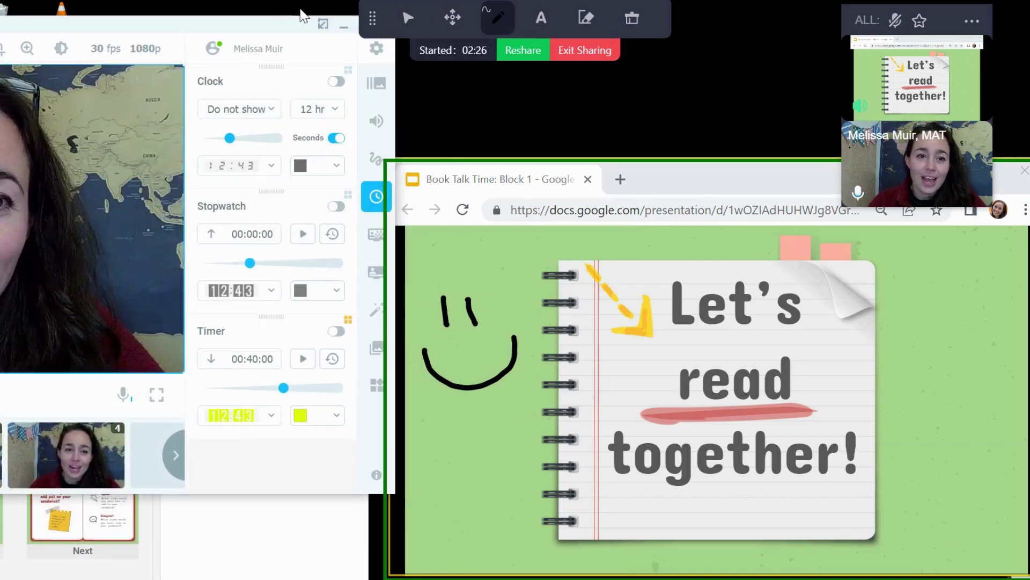
pyautogui.moveTo(282, 26); pyautogui.dragTo(238, 30)
pyautogui.click(304, 555)
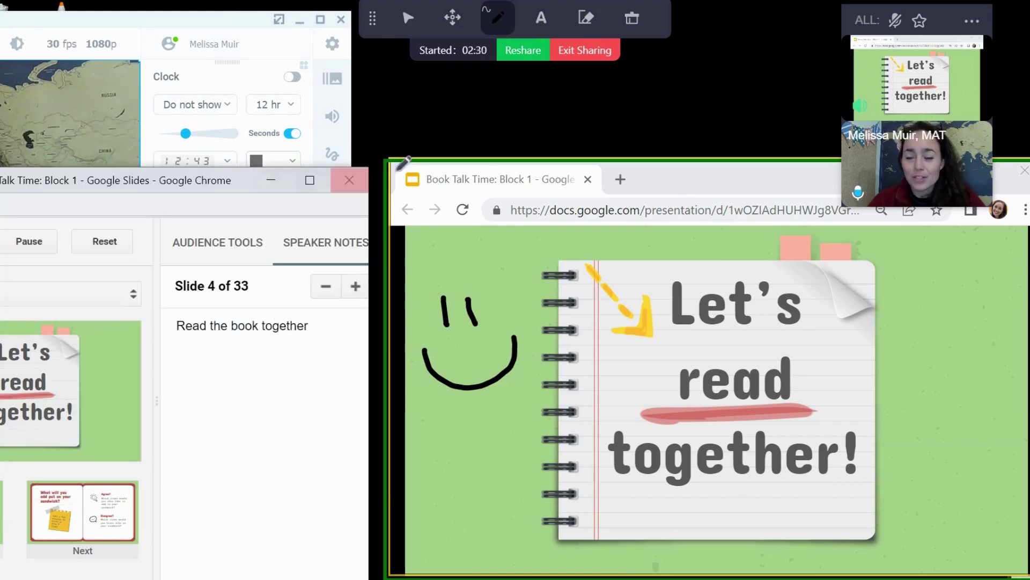
# Outline the browser tab and address bar area of the shared slide window with the pen
pyautogui.moveTo(648, 235)
pyautogui.mouseDown()
pyautogui.moveTo(424, 220)
pyautogui.moveTo(389, 172)
pyautogui.mouseUp()
pyautogui.moveTo(646, 236); pyautogui.dragTo(641, 161)
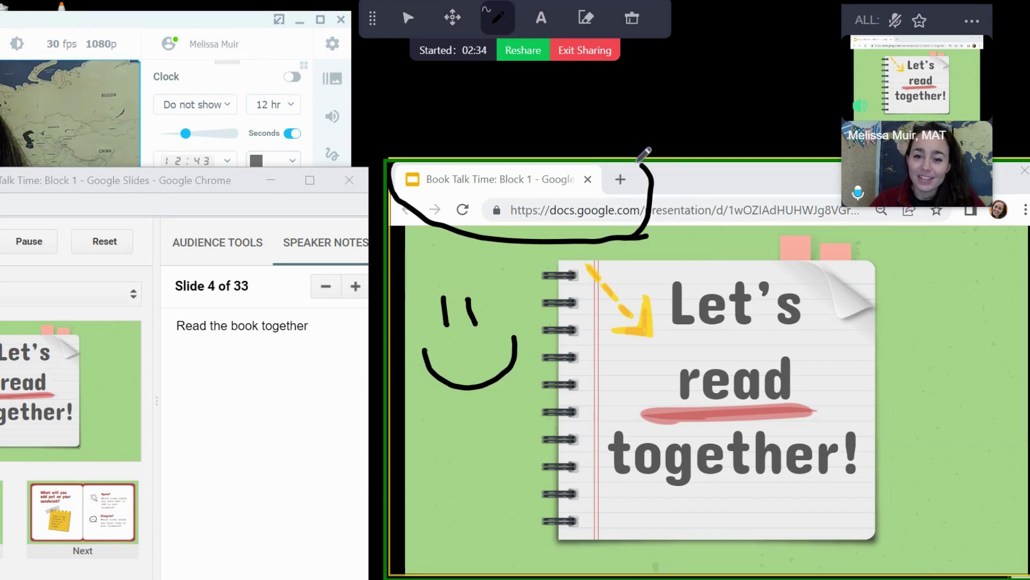